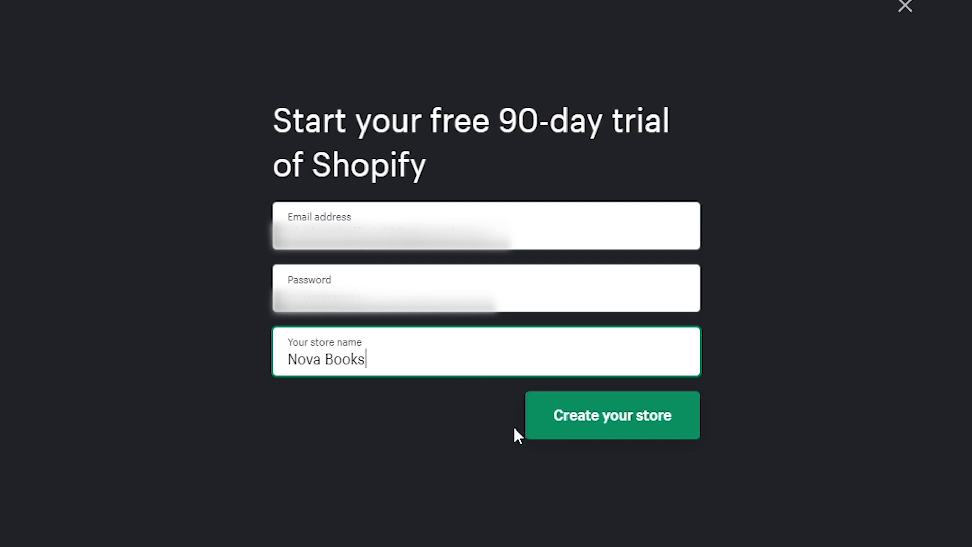
Step: Create the Nova Books store and answer that you are "selling, just not online" and "ready to go" for the launch
click(586, 421)
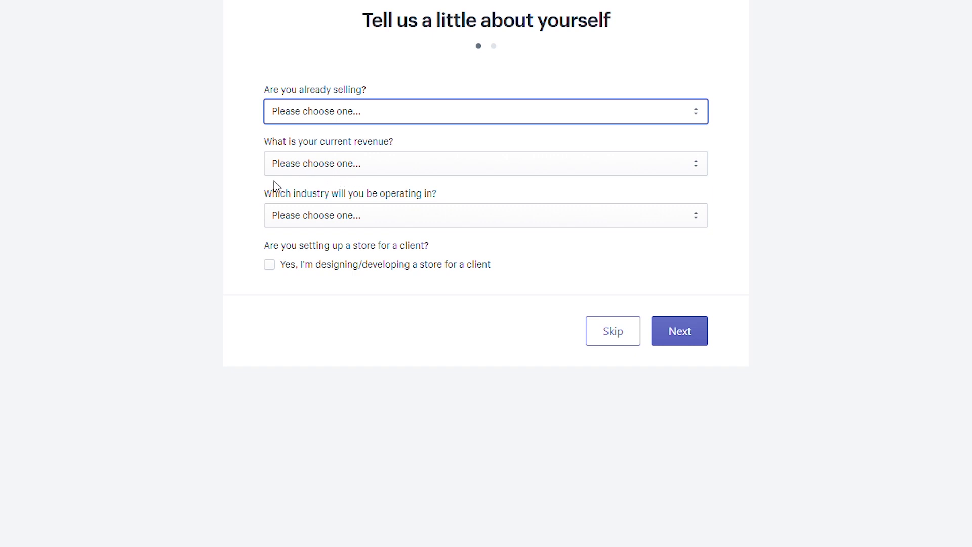
click(384, 172)
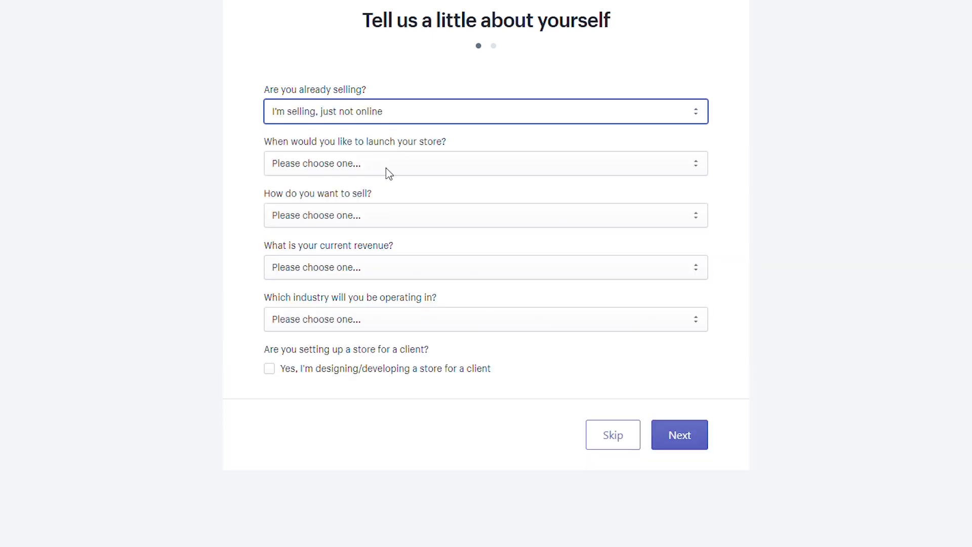
click(398, 167)
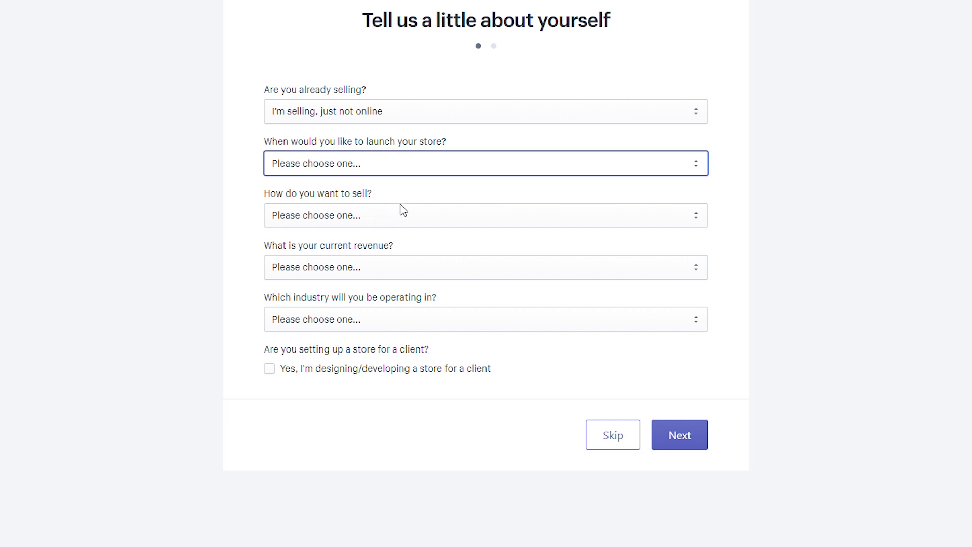
click(358, 236)
click(940, 151)
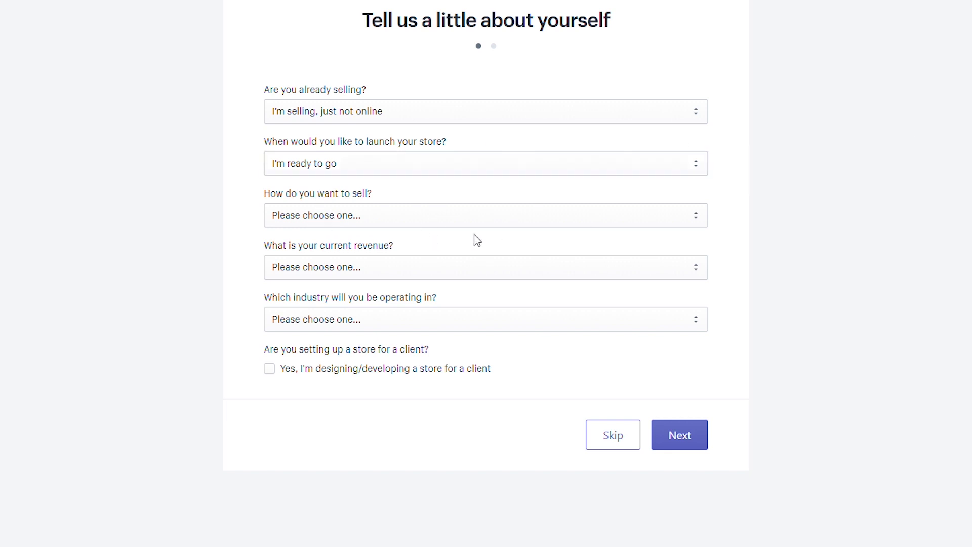
Step: Set the way of selling to "Both online and in person", with in-person sales mostly at markets and fairs
click(450, 209)
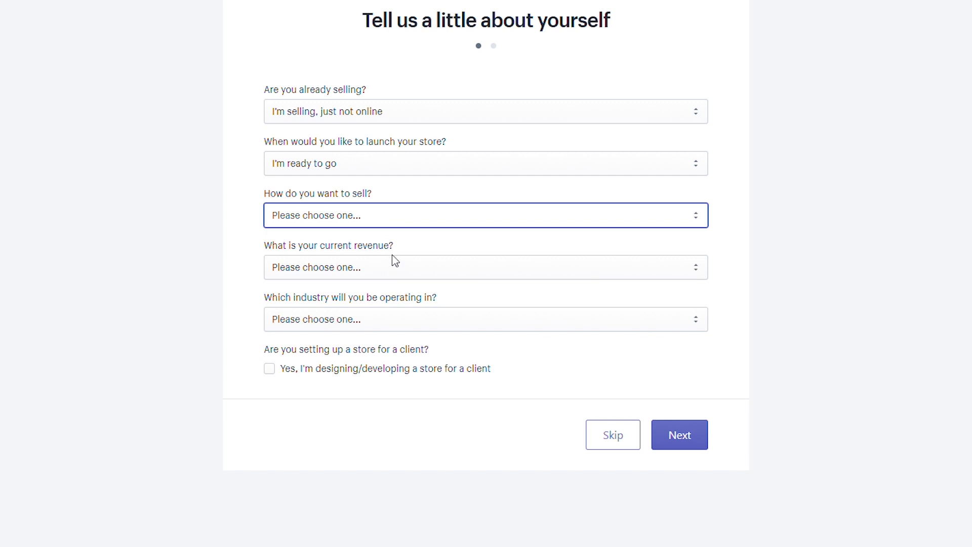
click(411, 276)
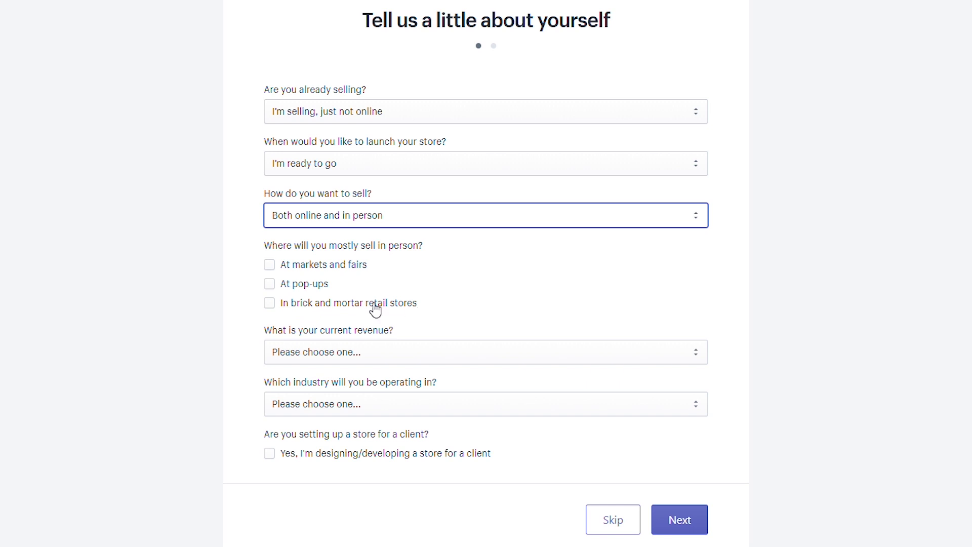
click(278, 265)
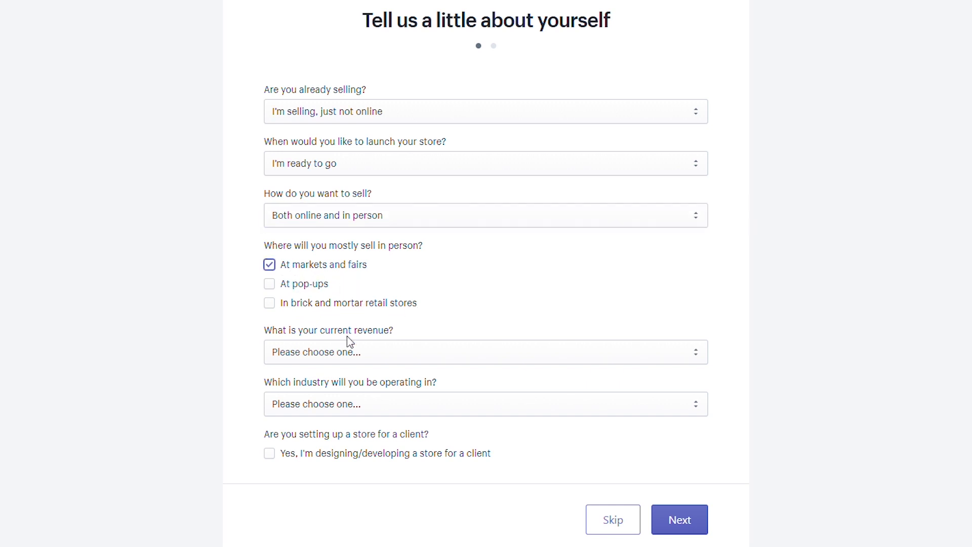
Step: Submit the questionnaire with revenue kr5,000 NOK to kr50,000 NOK, industry Home & garden, and the store marked as designed for a client
click(353, 351)
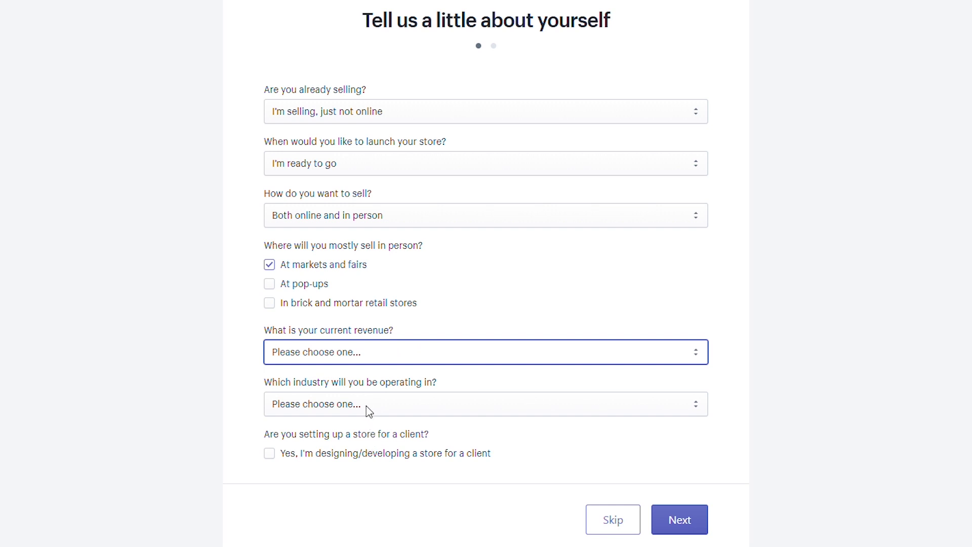
key(Down)
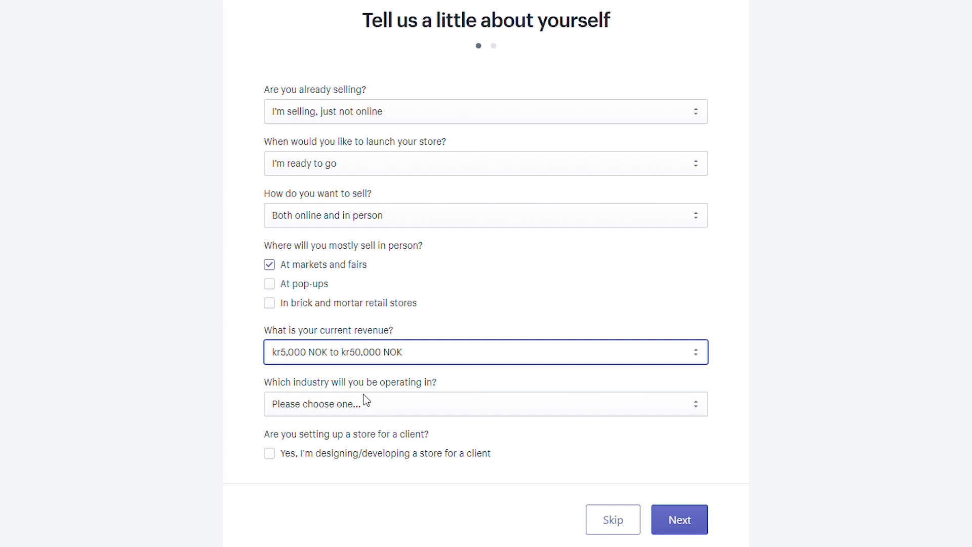
key(Tab)
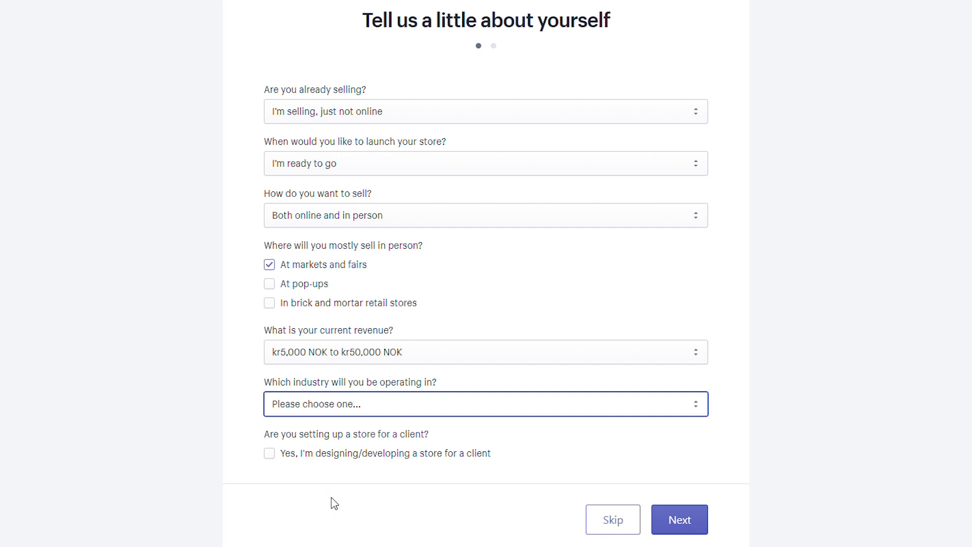
key(h)
click(282, 457)
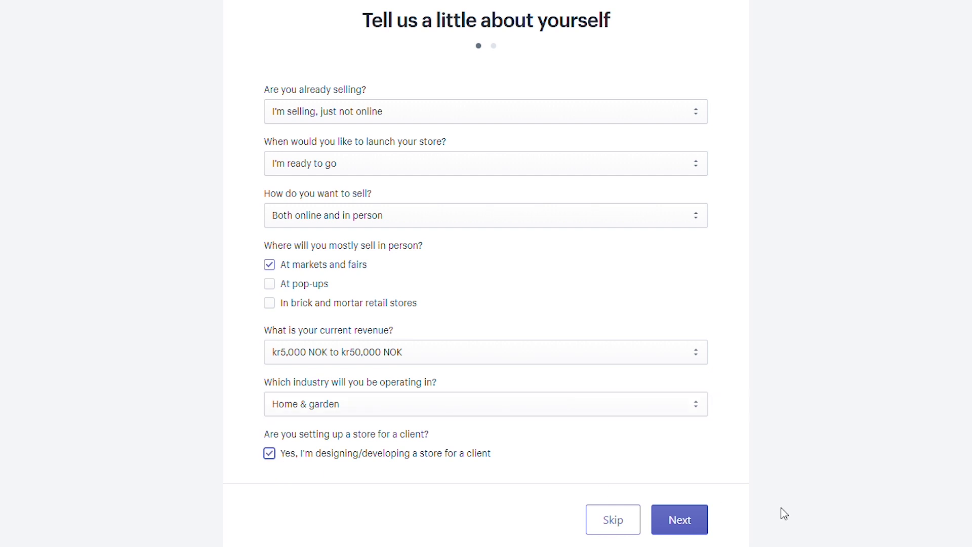
click(675, 523)
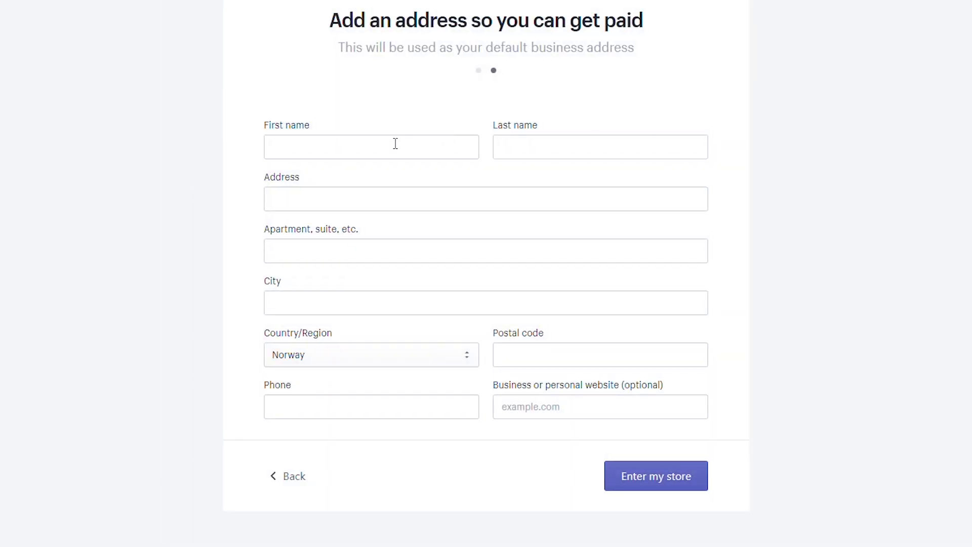
Step: Fill in the default business address with the saved name, address and phone details, and enter the store
click(398, 146)
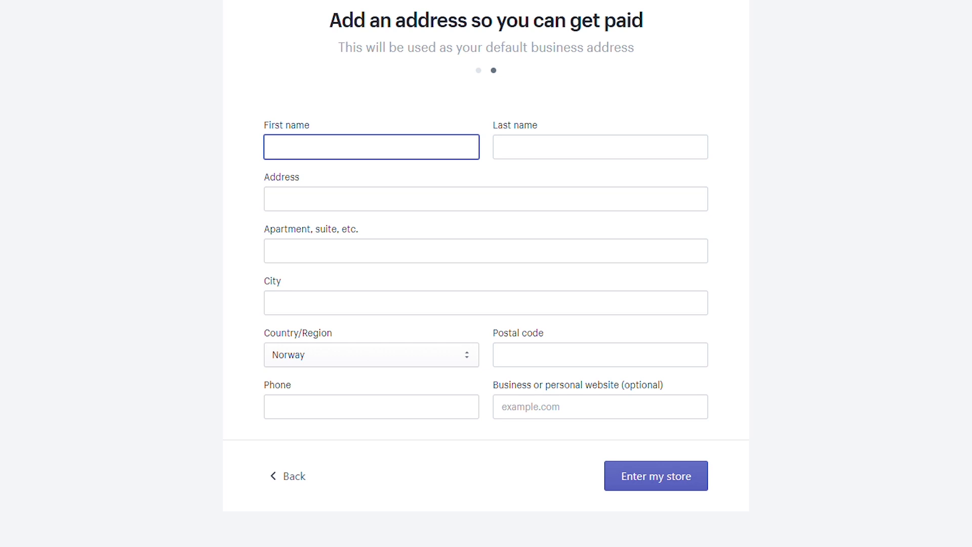
key(Down)
key(Return)
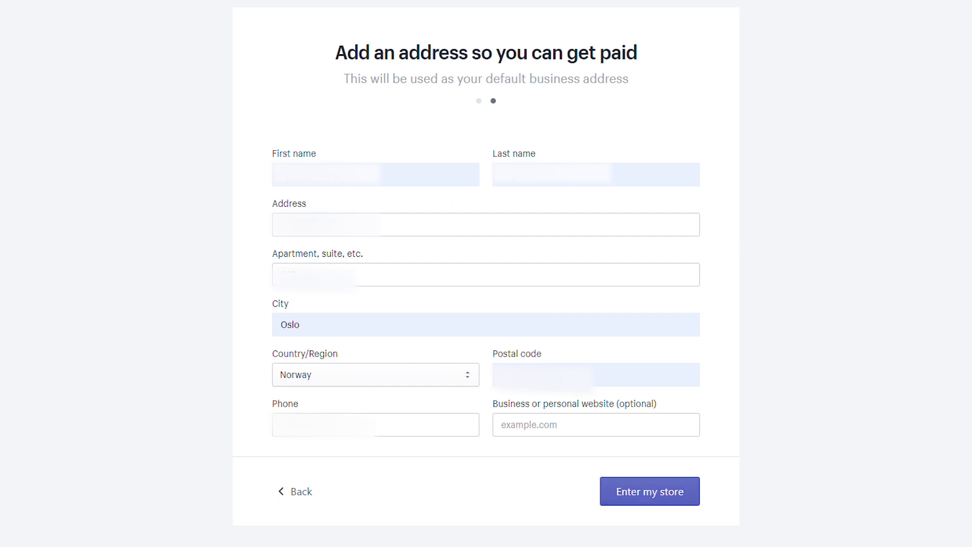
click(666, 500)
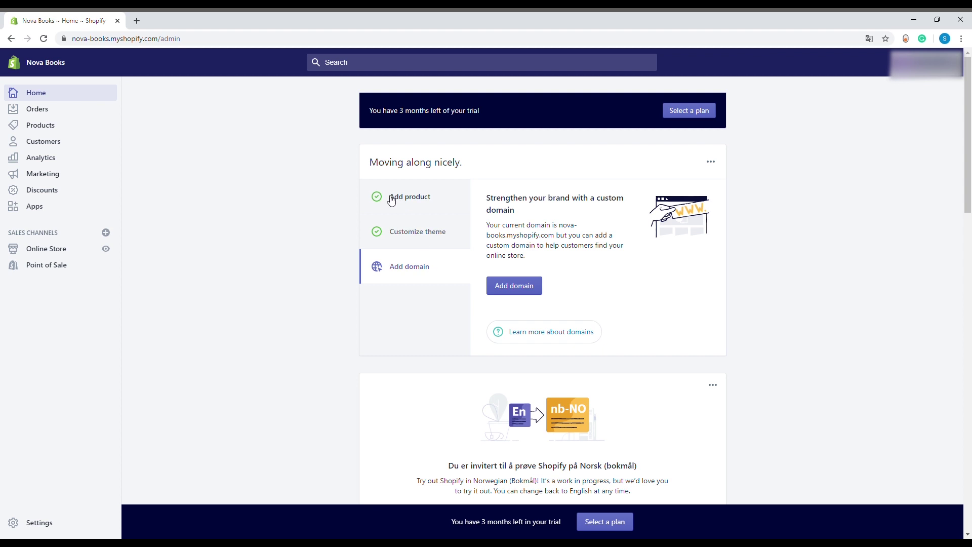
Step: Search for available "Novabooks" domains to buy in a separate browser tab, and close that tab without buying one
click(517, 291)
click(220, 14)
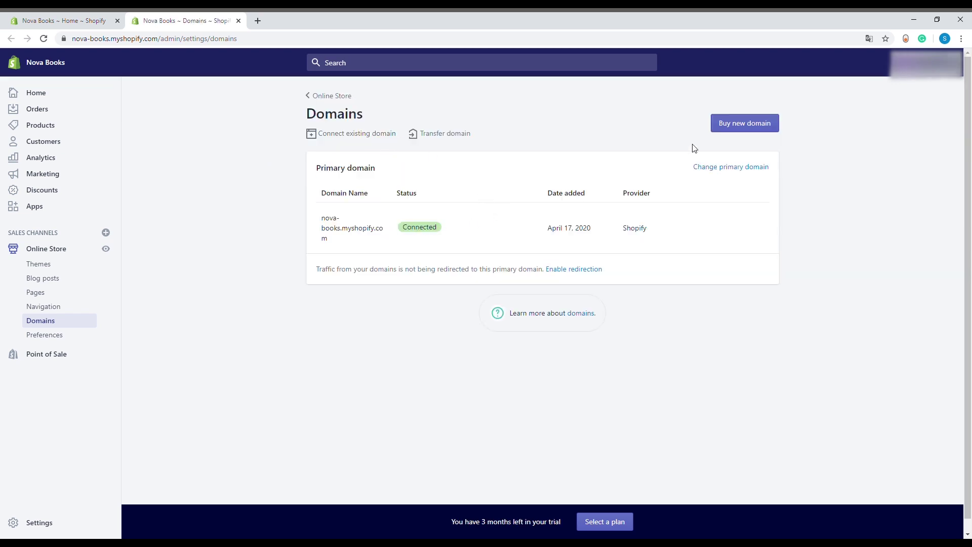
click(736, 123)
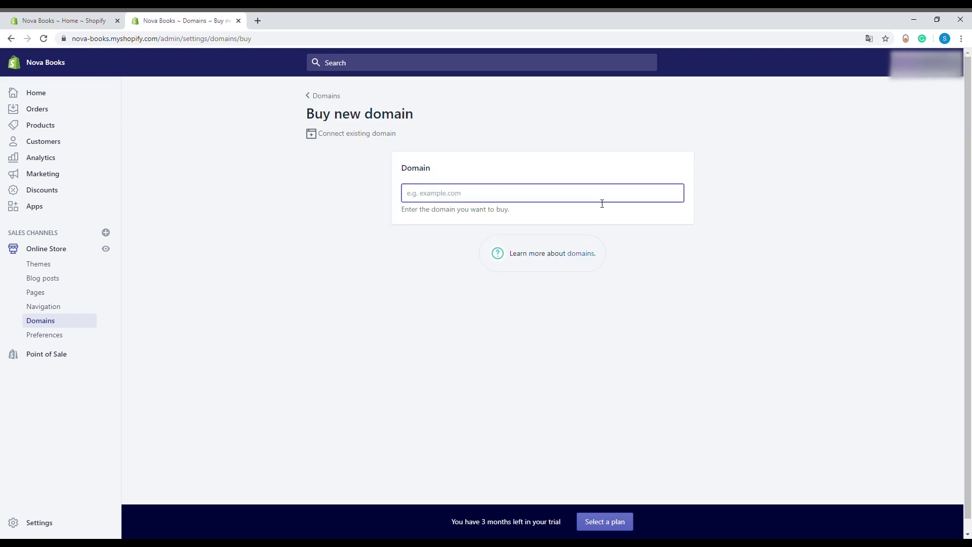
text(Nova)
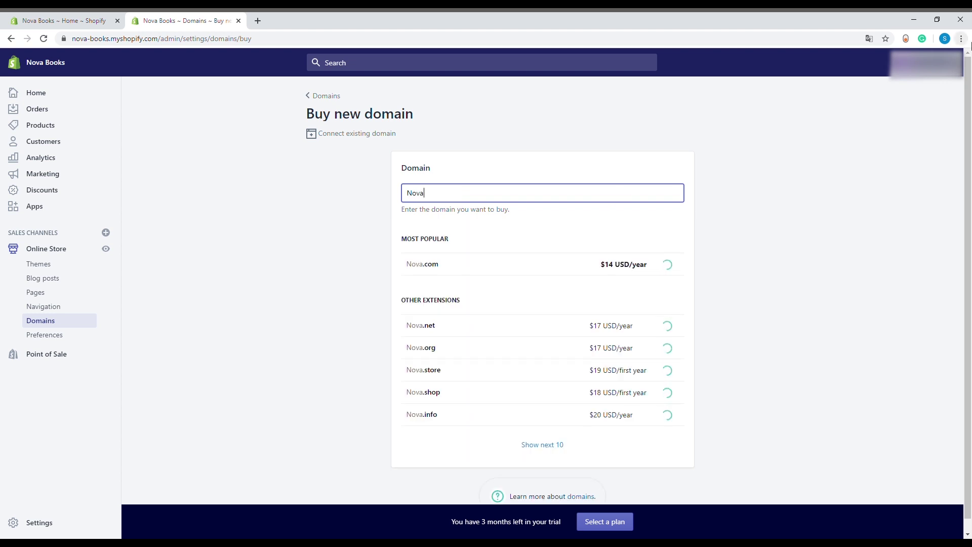
text(books)
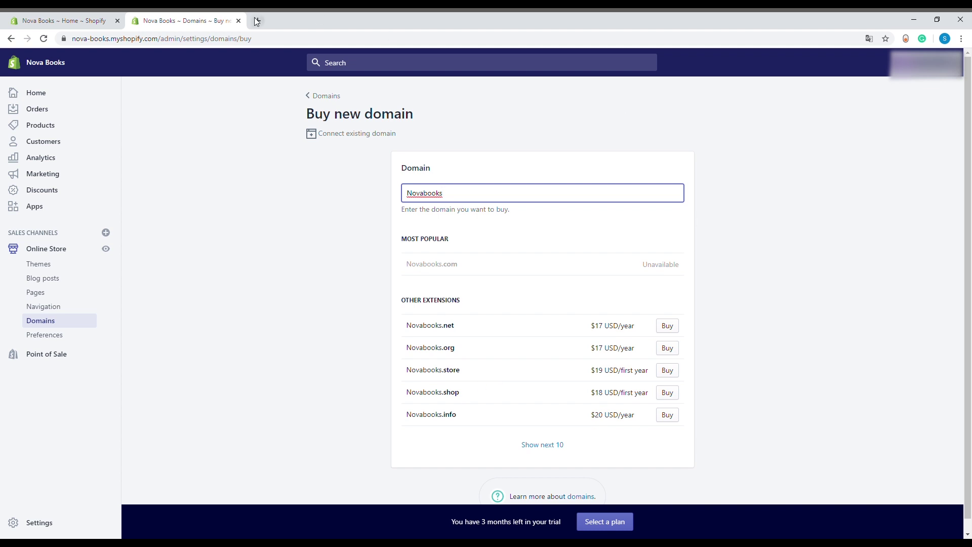
click(239, 21)
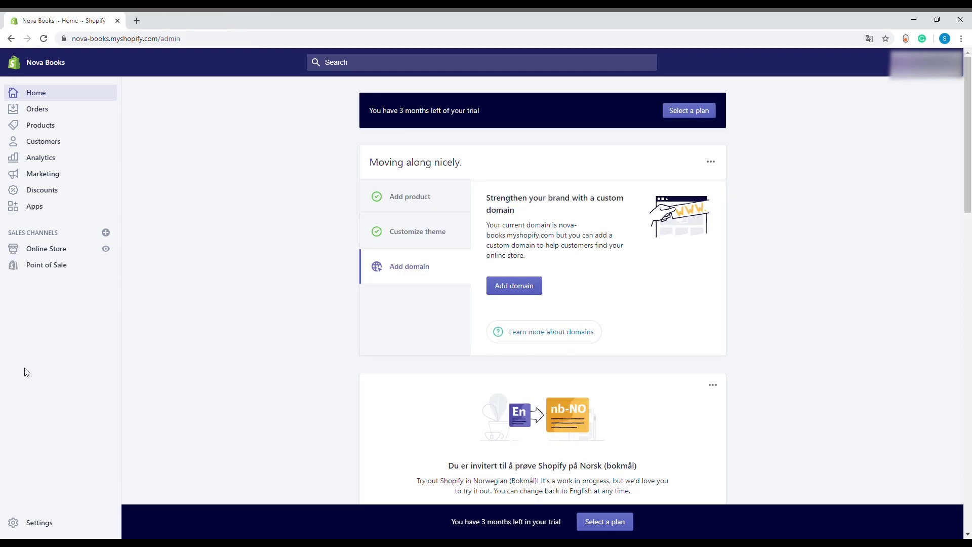
Step: Open the online store's themes in a new browser tab and start customizing the current Debut theme
middle_click(77, 253)
click(217, 21)
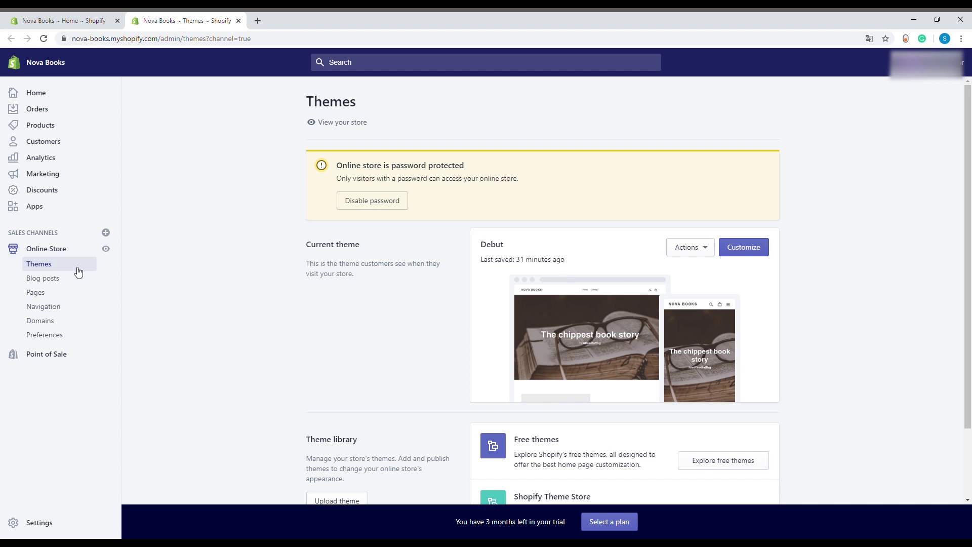
click(763, 249)
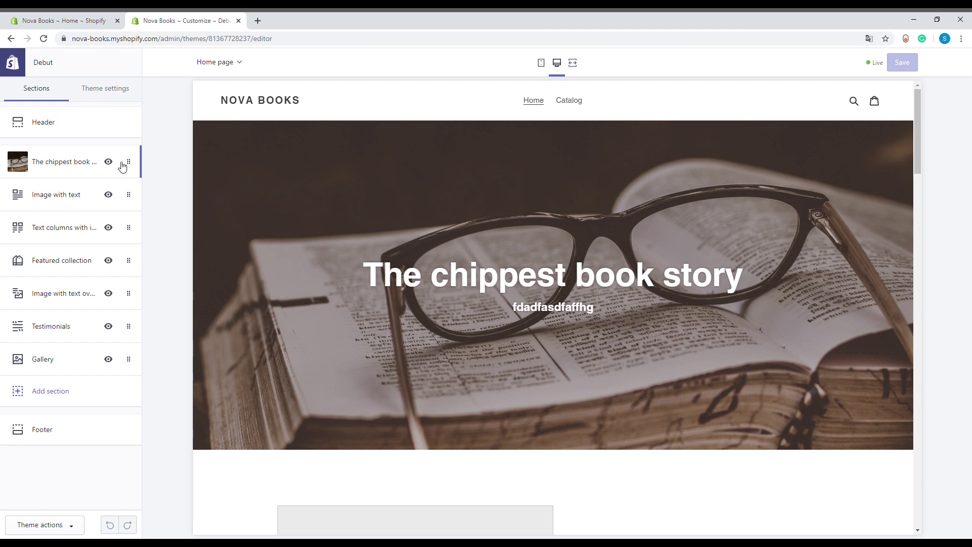
Step: Browse the free images offered for the "The chippest book story" section, and return to the section list without changing its image
click(72, 162)
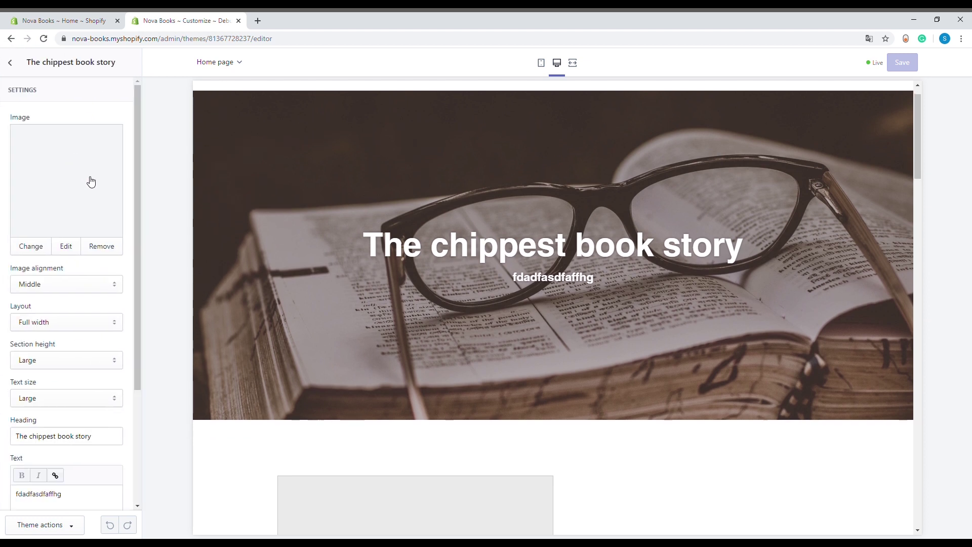
click(31, 246)
click(82, 87)
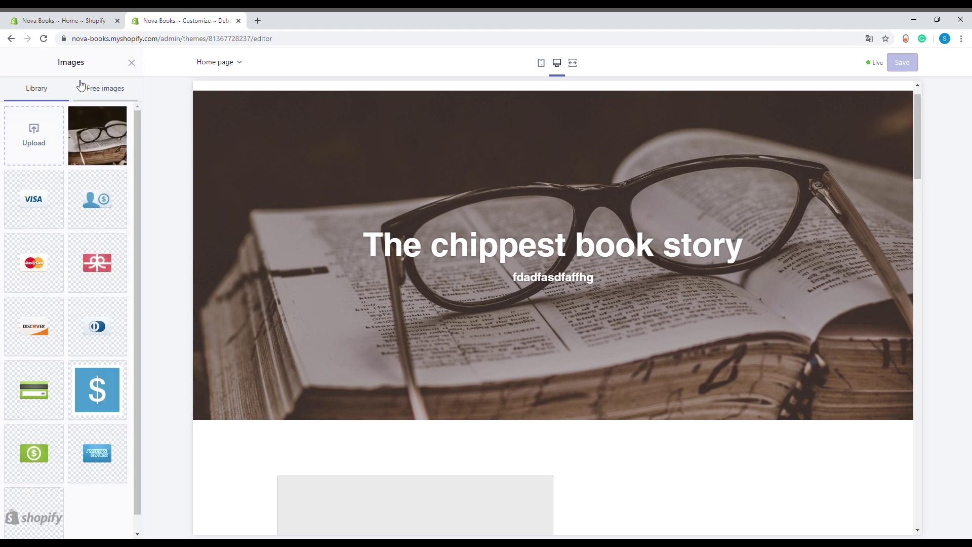
scroll(101, 203, down, 6)
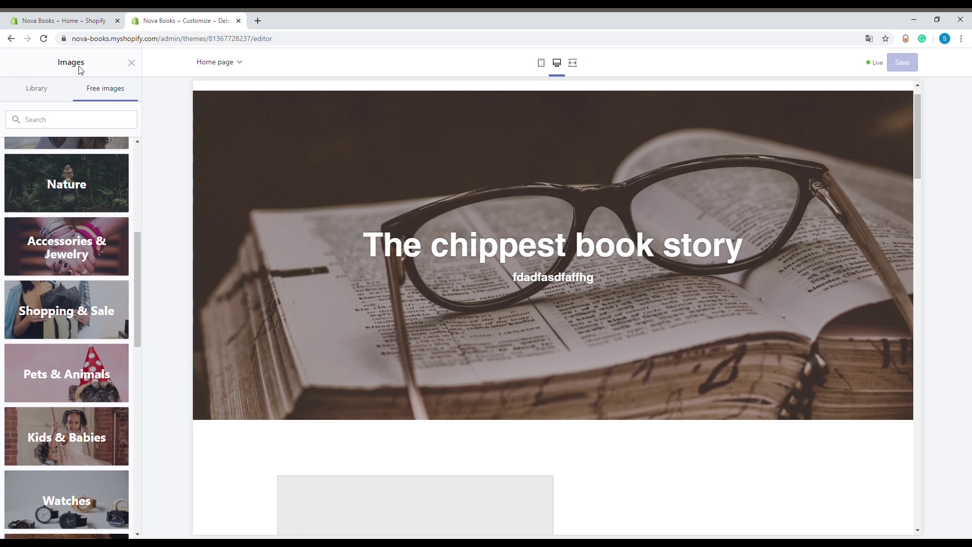
click(132, 63)
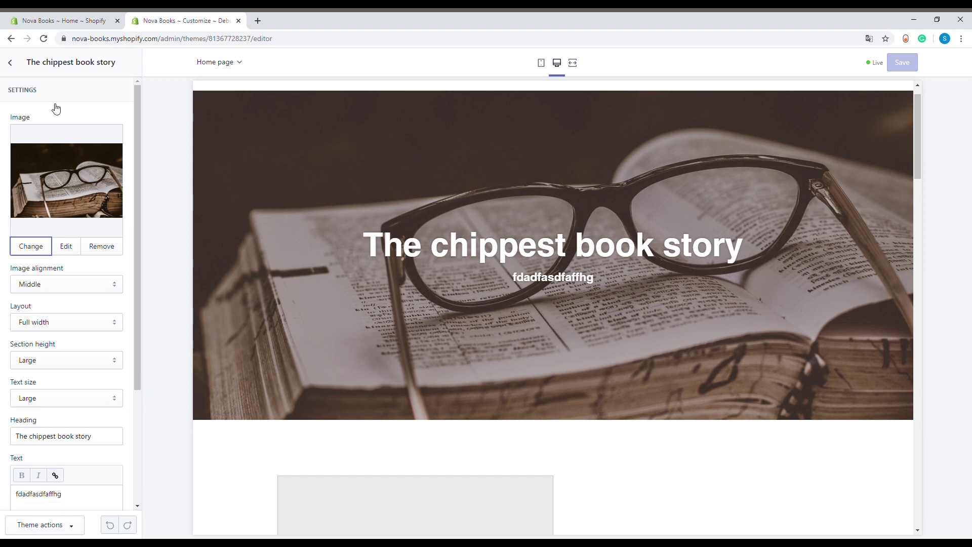
click(10, 62)
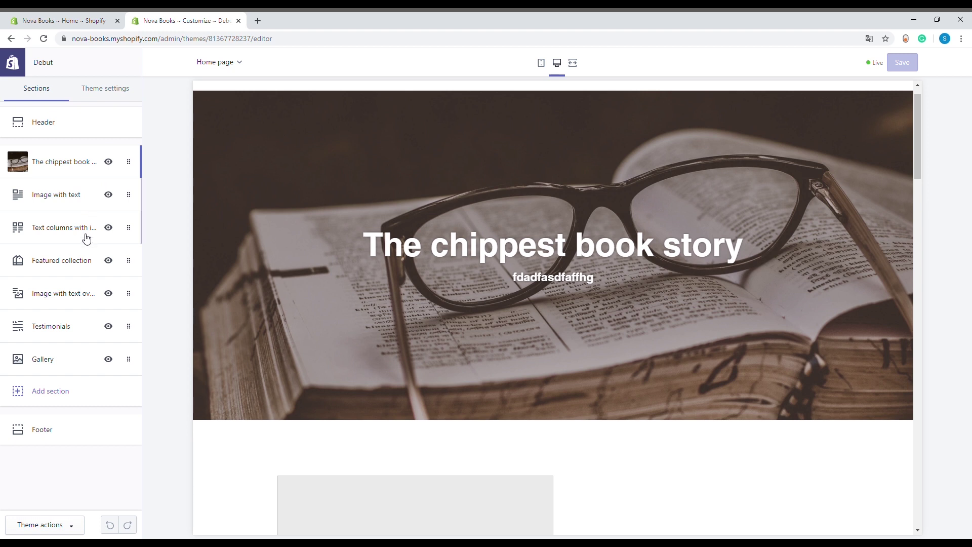
Step: Examine the Featured collection section's settings and the whole home page preview down to the footer
click(78, 267)
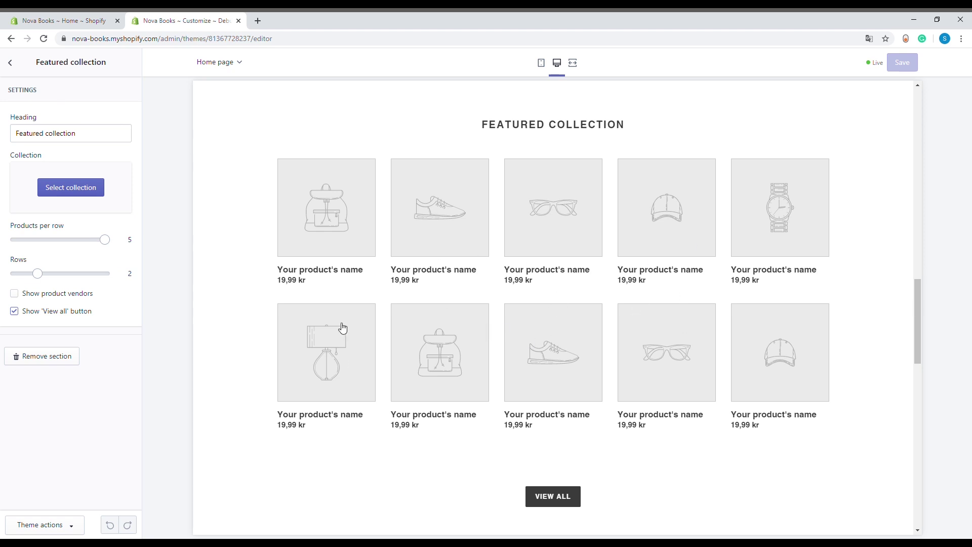
click(10, 62)
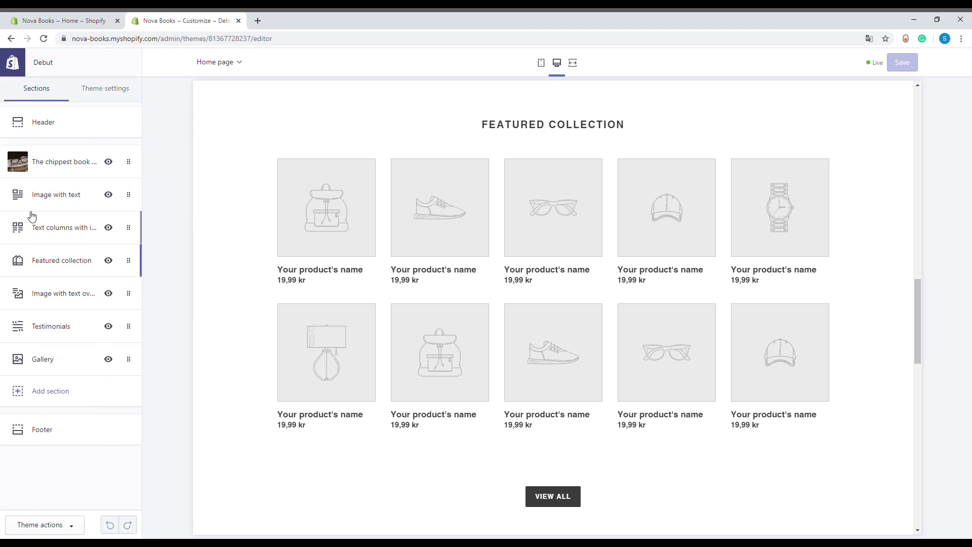
scroll(425, 336, up, 10)
scroll(443, 322, up, 3)
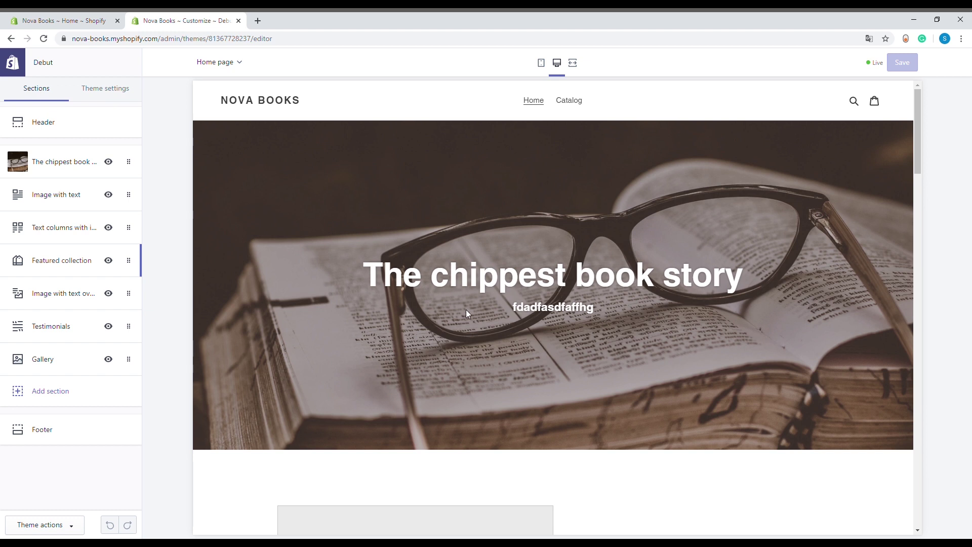
scroll(467, 303, down, 3)
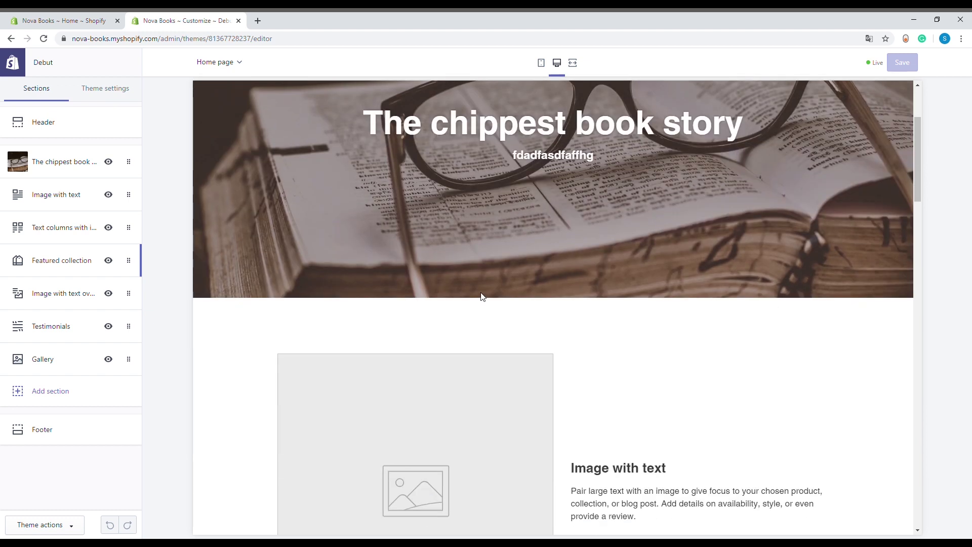
scroll(538, 200, down, 2)
scroll(552, 205, up, 5)
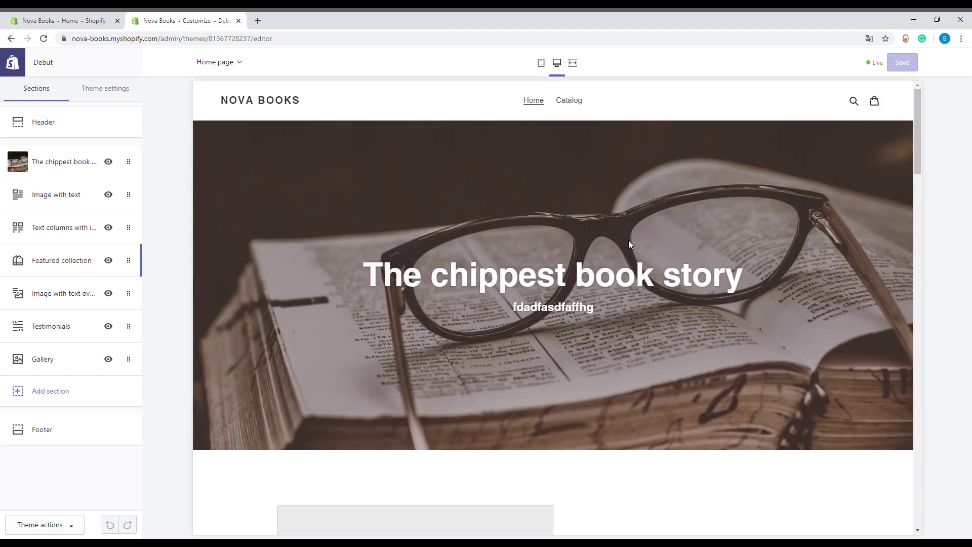
scroll(436, 366, down, 20)
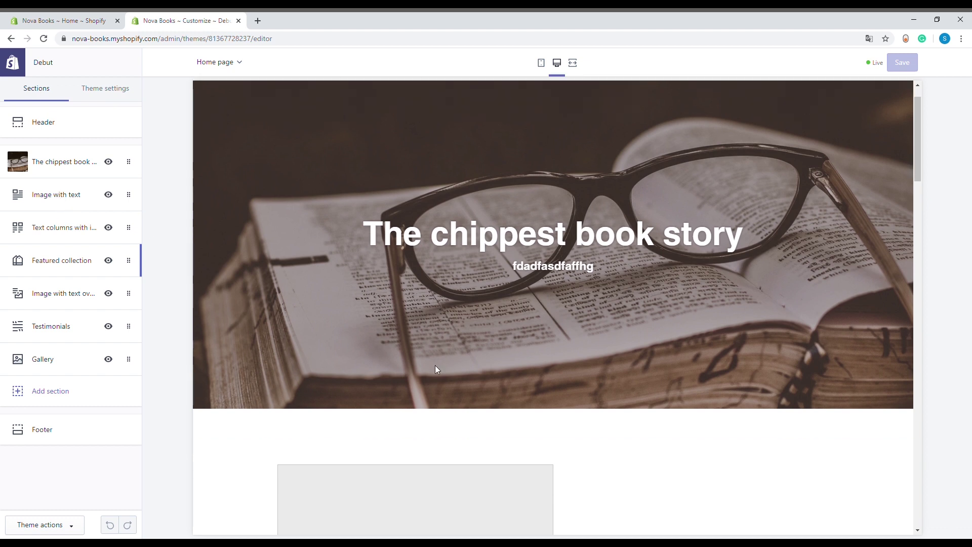
scroll(475, 332, up, 10)
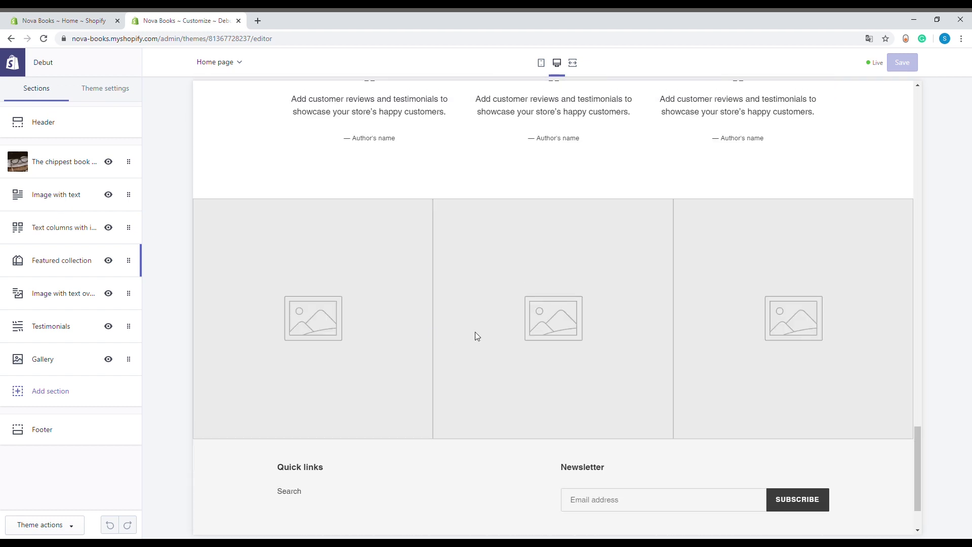
scroll(577, 327, up, 10)
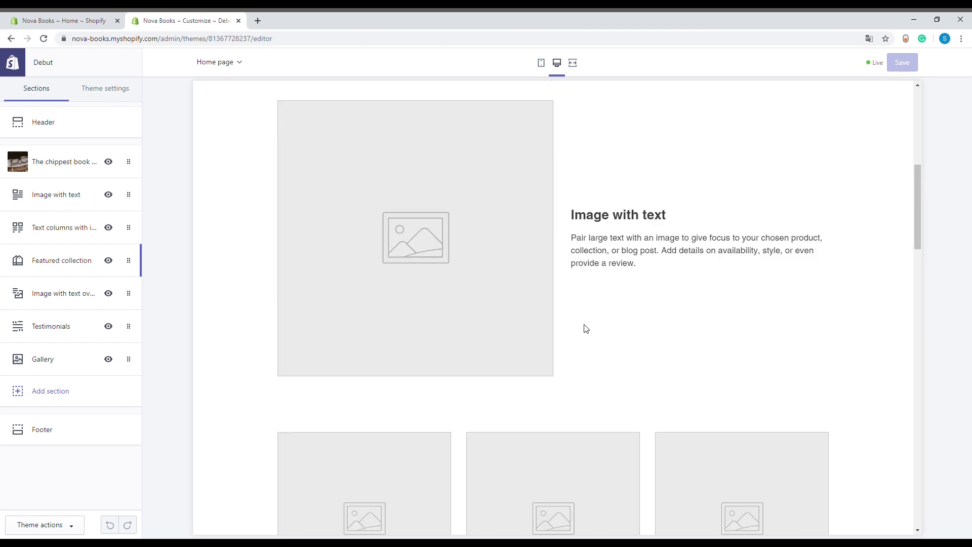
Step: Examine the home page preview's placeholder sections from Image with text down to the footer, and close the theme editor's tab
scroll(584, 327, down, 5)
scroll(463, 233, down, 9)
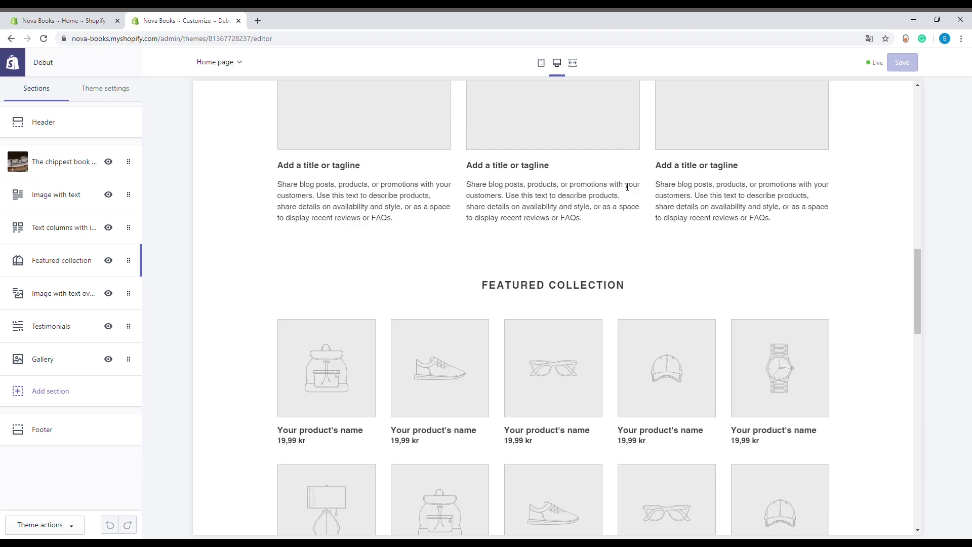
scroll(630, 186, up, 4)
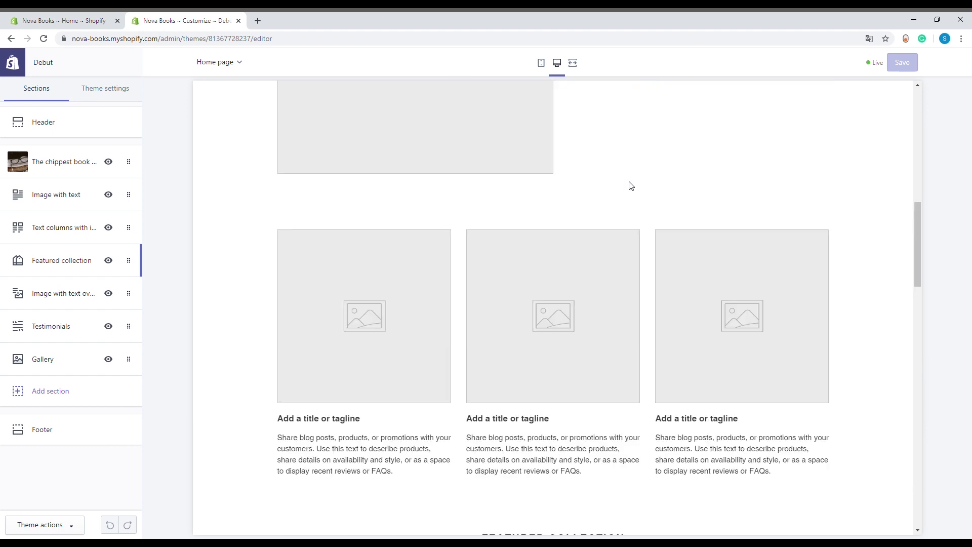
scroll(565, 297, down, 15)
scroll(565, 297, down, 9)
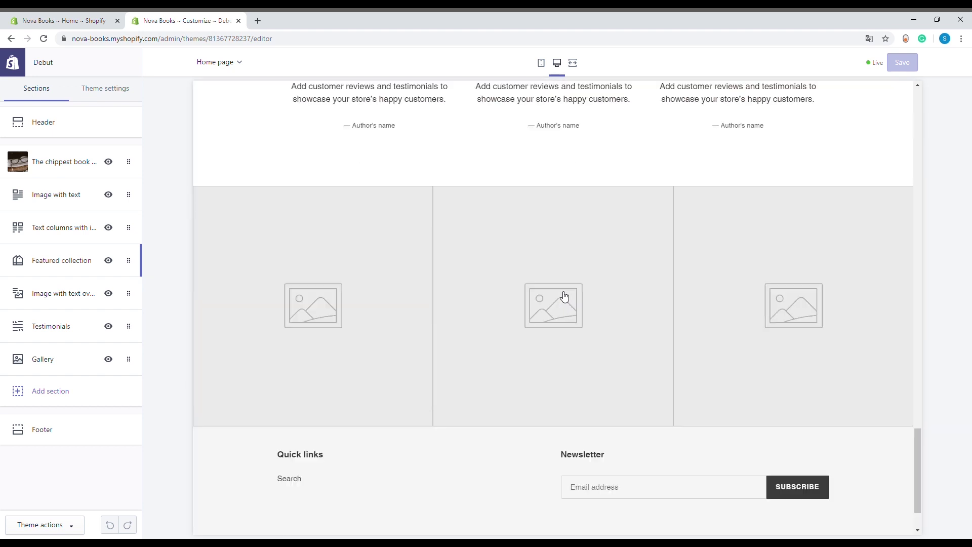
scroll(562, 299, up, 5)
scroll(689, 340, up, 4)
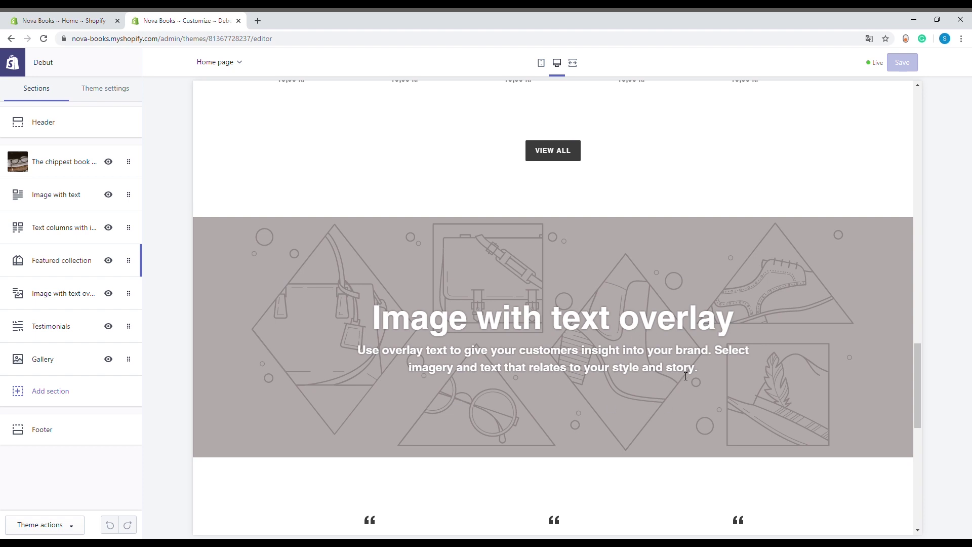
scroll(669, 310, down, 10)
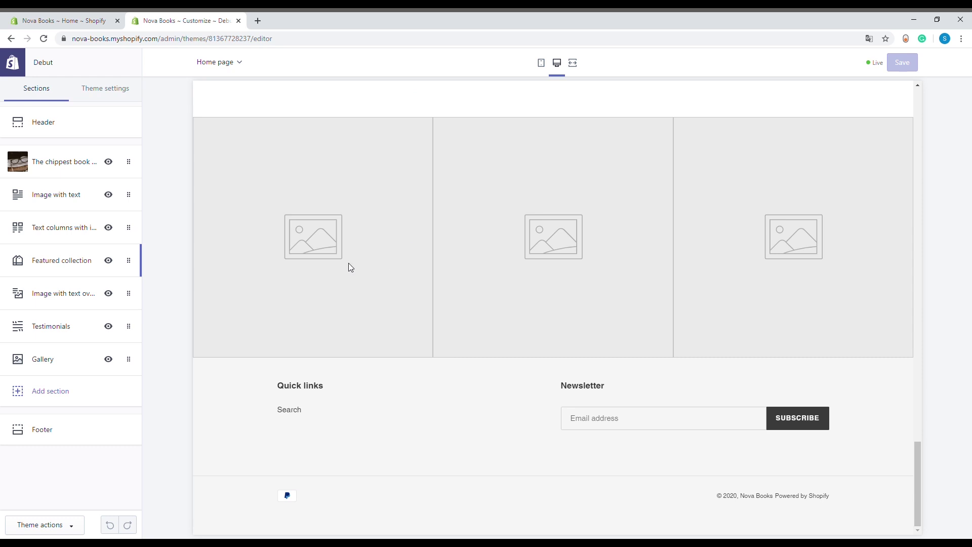
scroll(786, 278, up, 15)
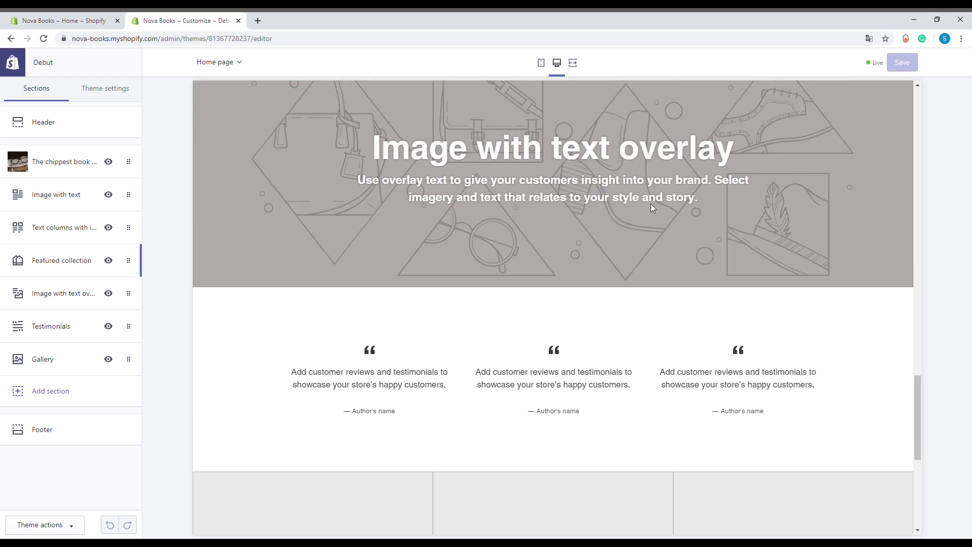
scroll(686, 219, up, 10)
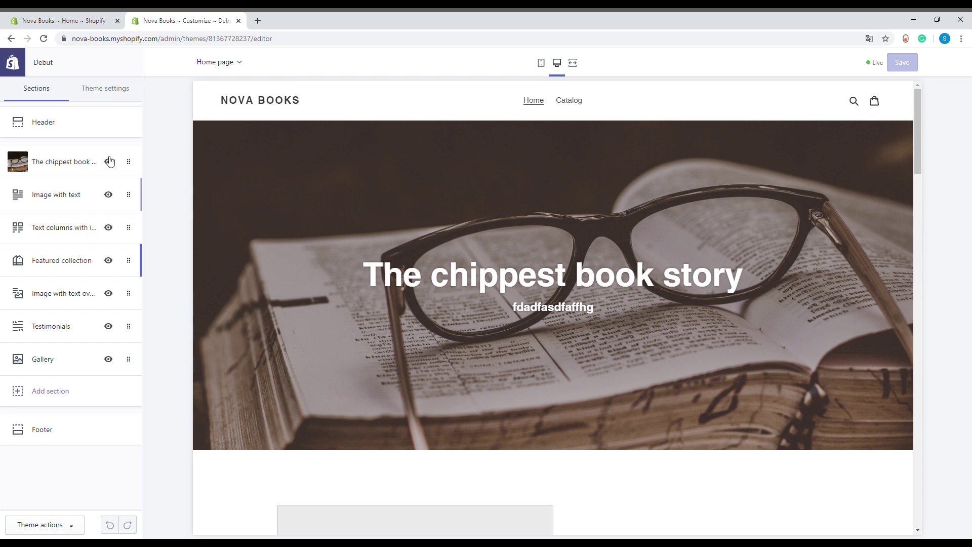
click(238, 21)
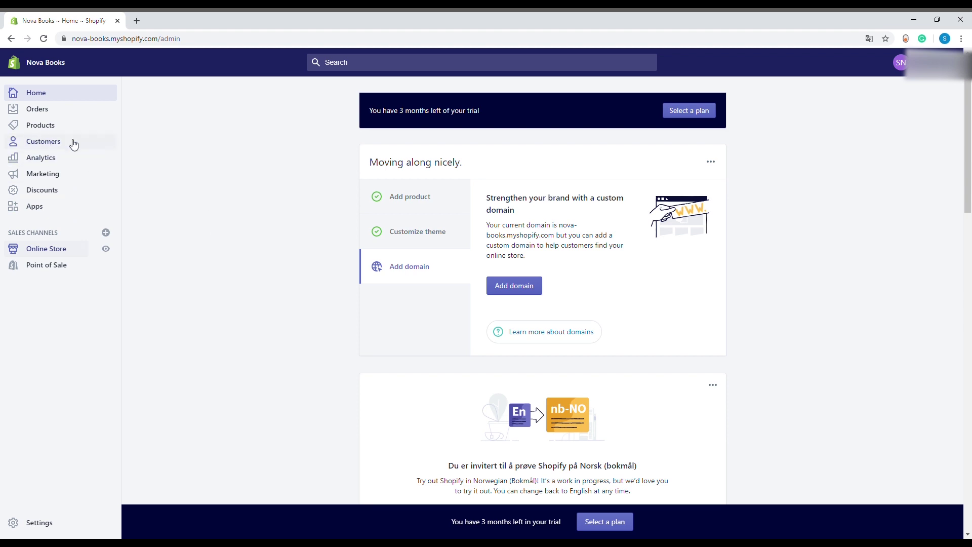
Step: Open the product Normal People from the store's products and set its compare-at price to NOK 40
click(56, 126)
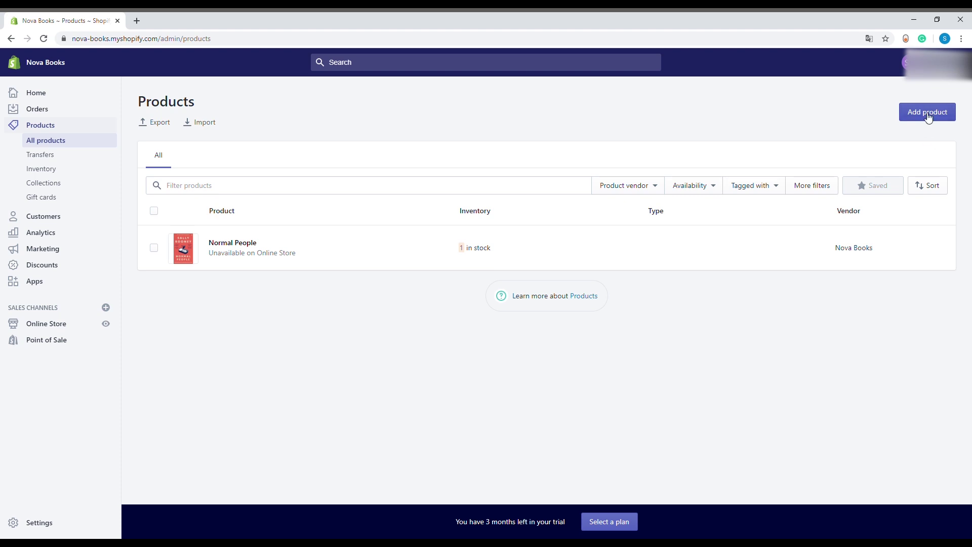
click(224, 251)
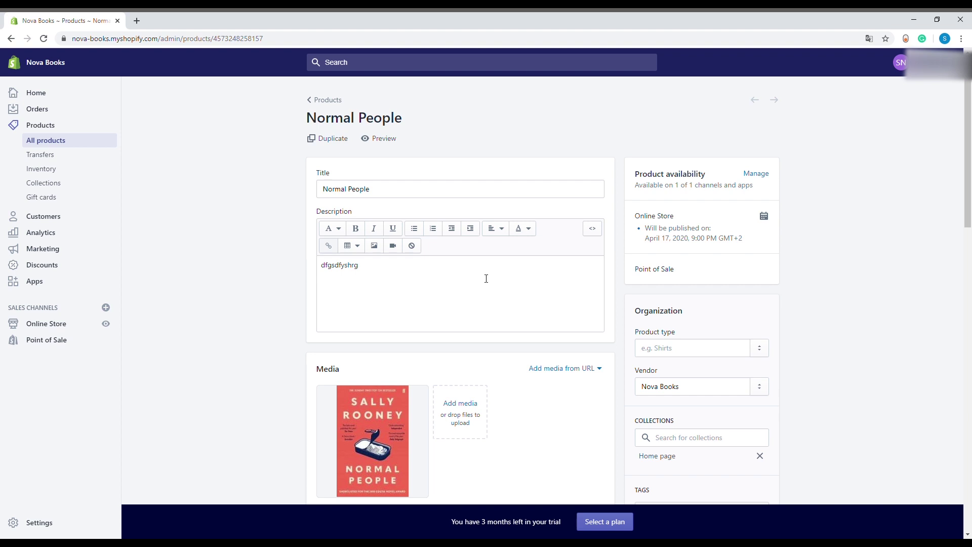
scroll(395, 288, down, 4)
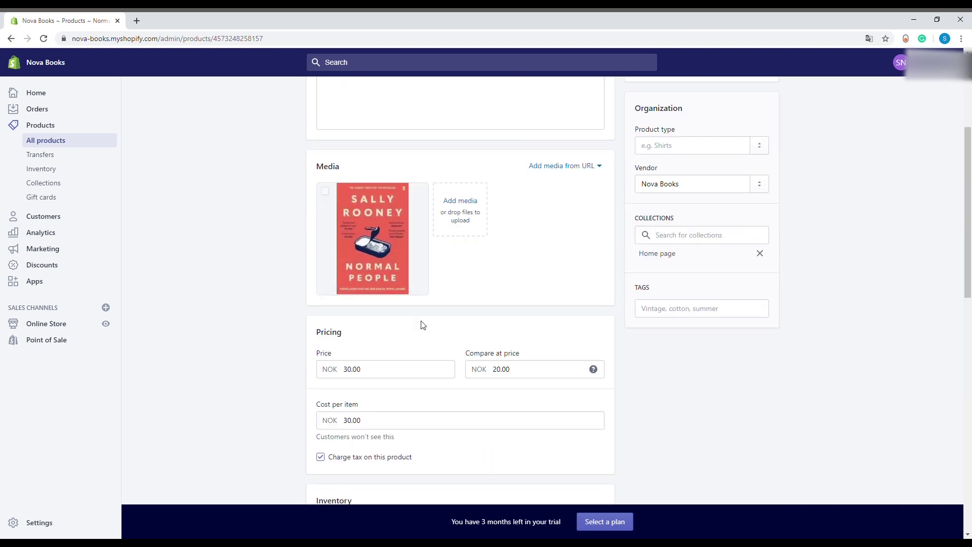
double_click(509, 370)
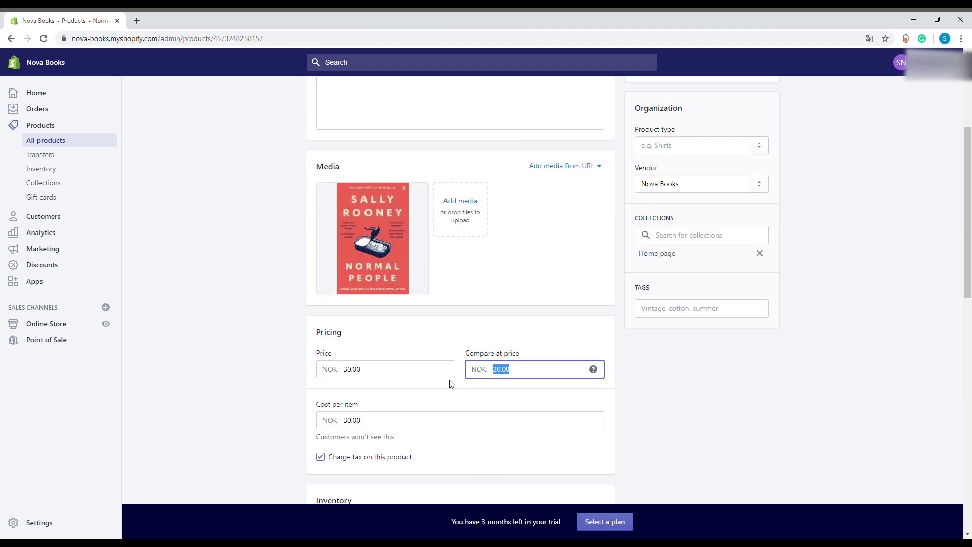
text(40)
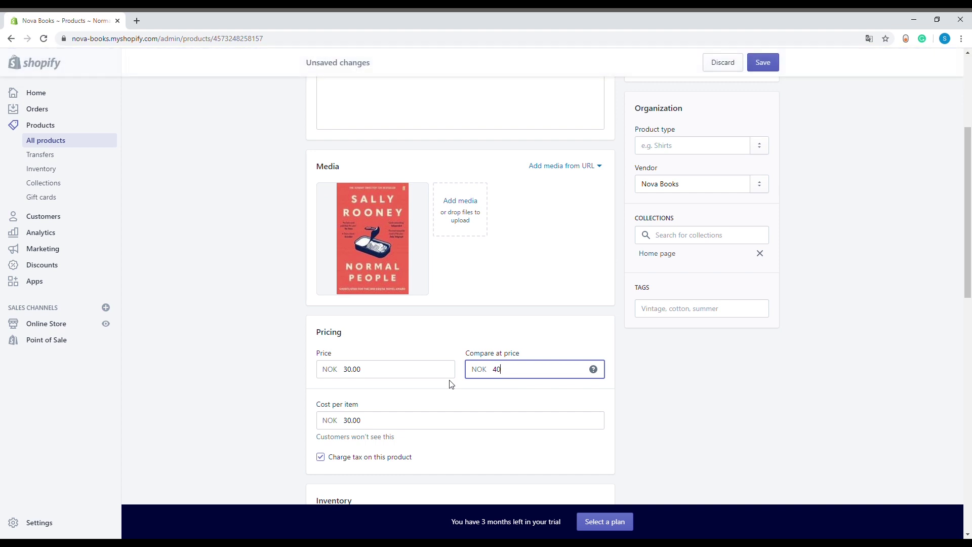
click(864, 406)
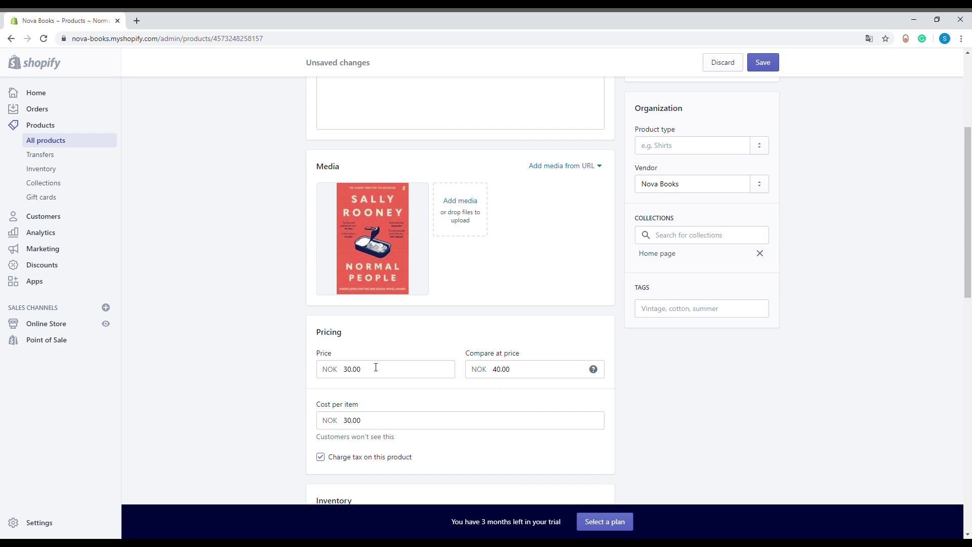
Step: Examine the product's pricing, inventory, shipping, customs, variants and search engine listing details
scroll(400, 350, down, 4)
scroll(390, 326, down, 4)
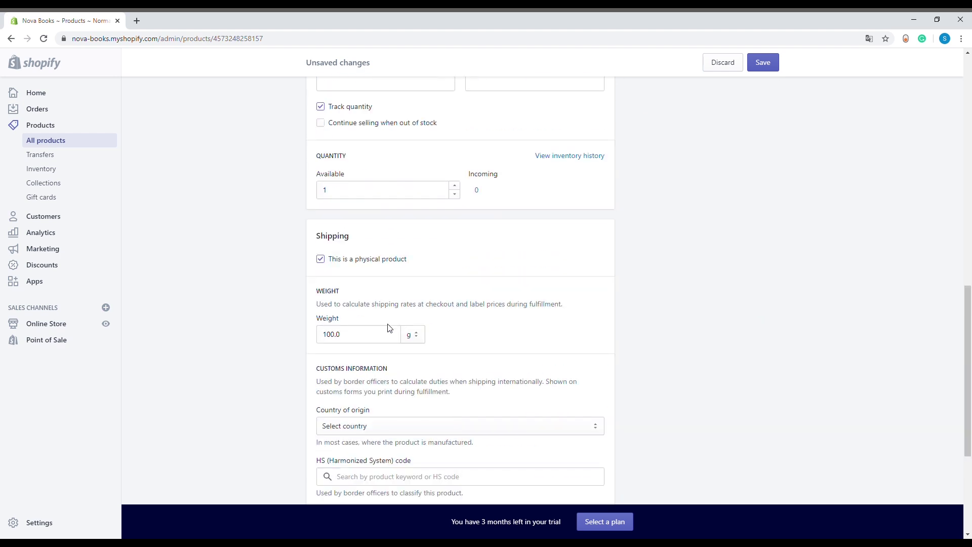
scroll(390, 328, up, 4)
scroll(375, 370, down, 2)
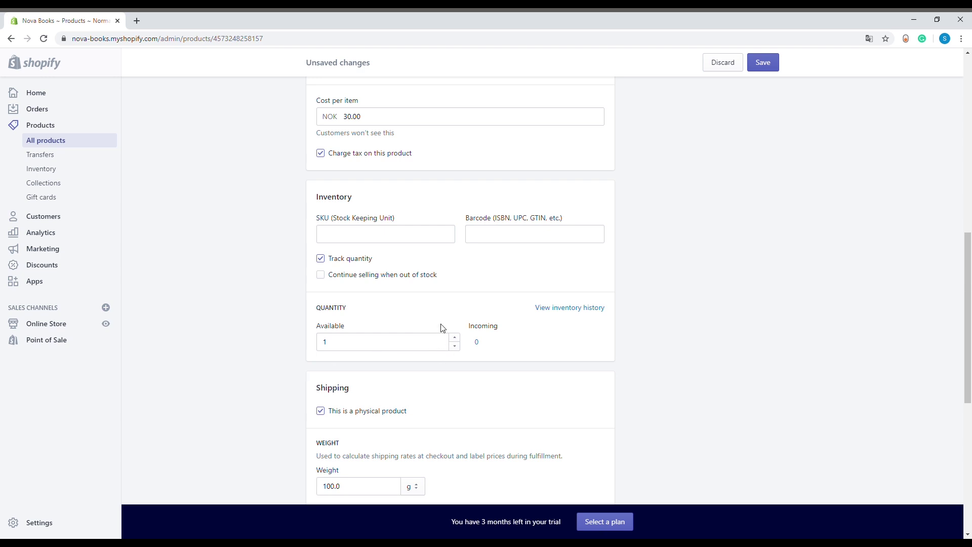
scroll(441, 327, down, 1)
scroll(442, 329, up, 4)
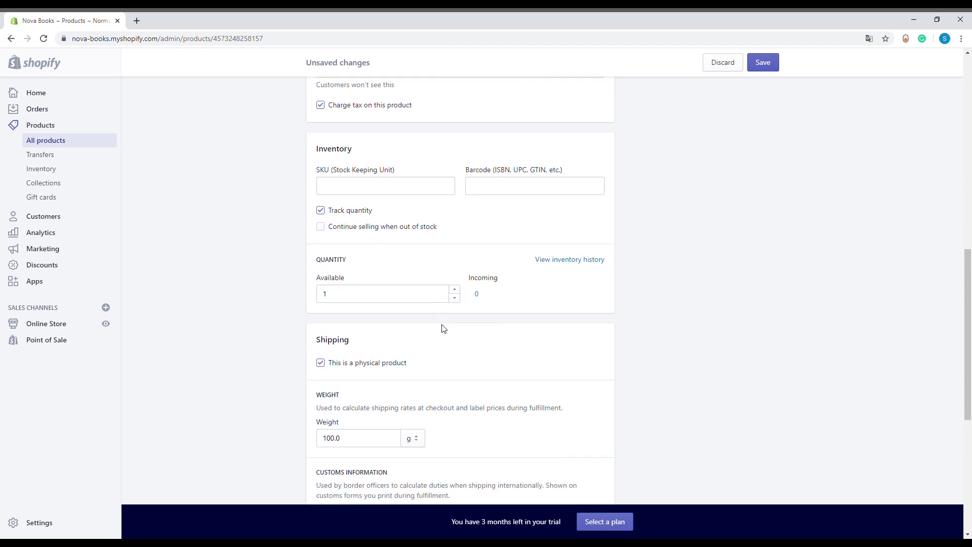
scroll(440, 333, down, 3)
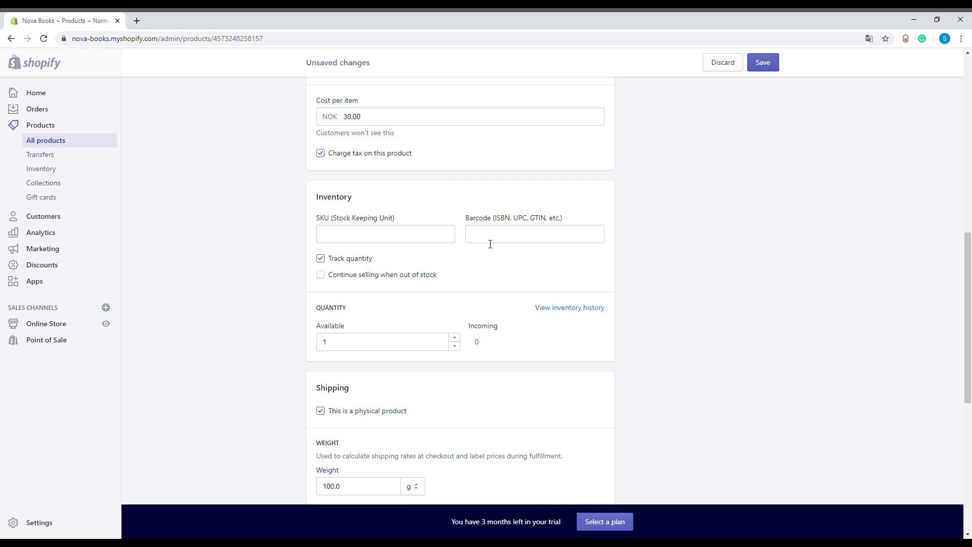
scroll(495, 241, up, 7)
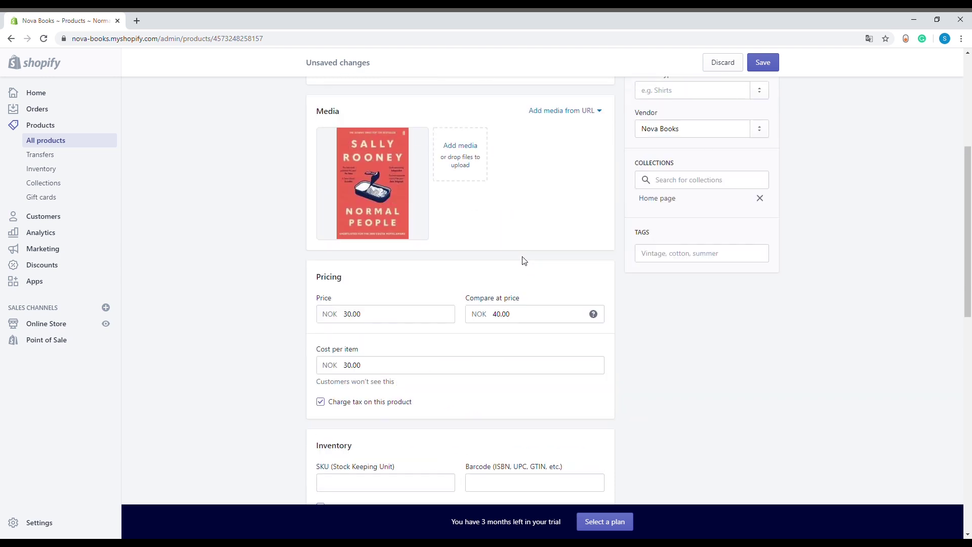
scroll(558, 374, down, 5)
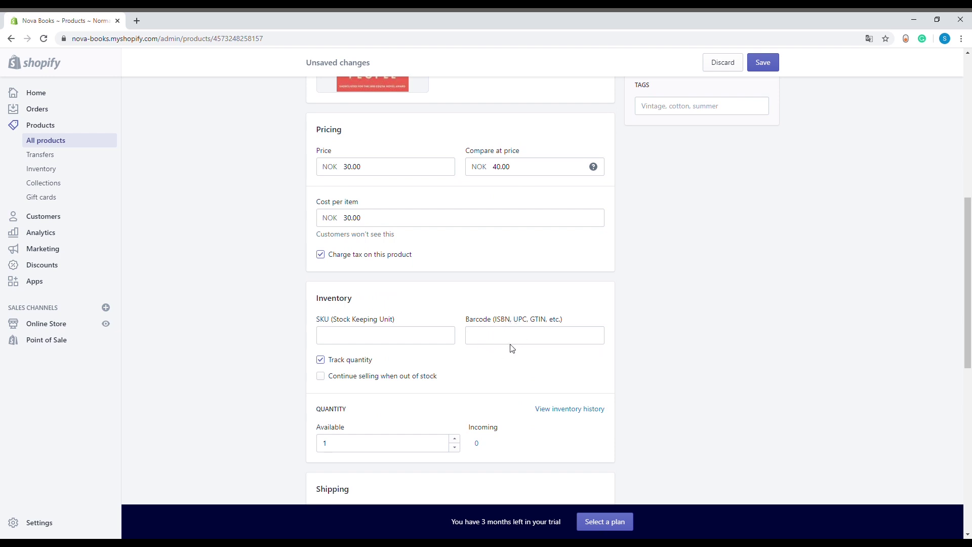
scroll(431, 330, down, 6)
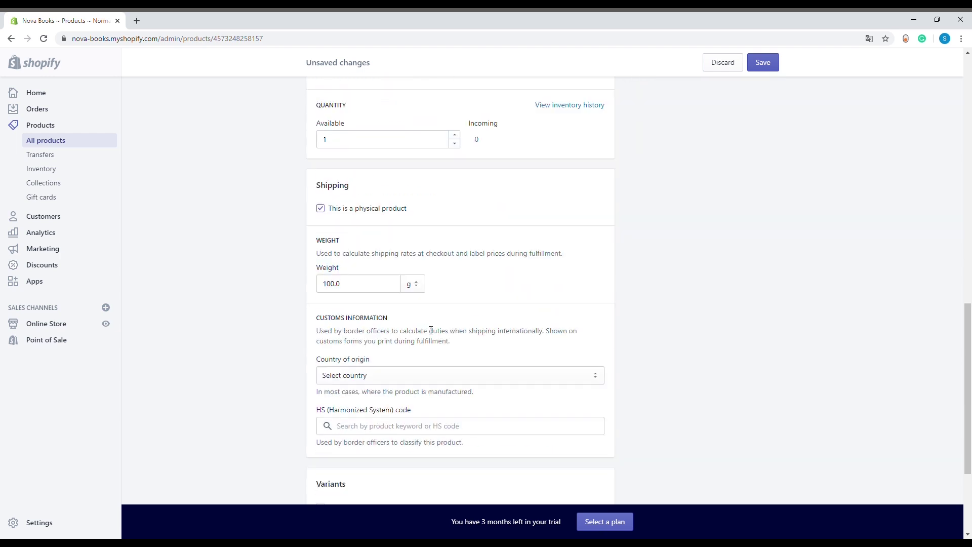
scroll(431, 334, down, 3)
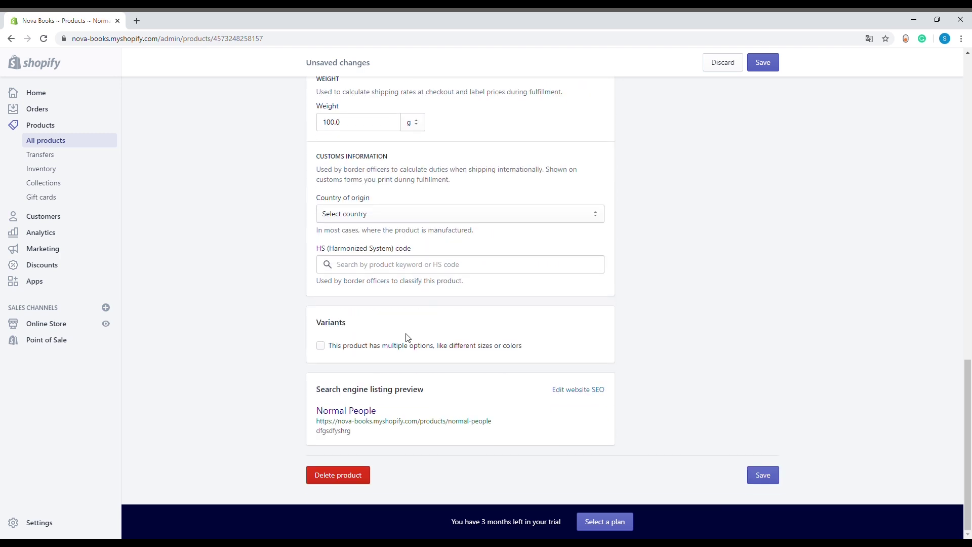
scroll(617, 278, up, 15)
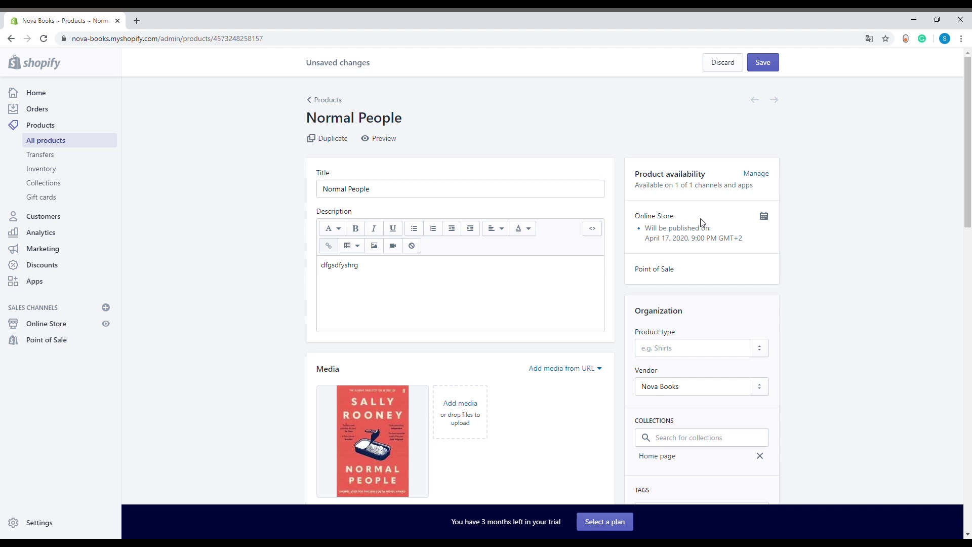
Step: Check the product's online store publishing date without changing it, review the remaining details, and save the product
click(766, 217)
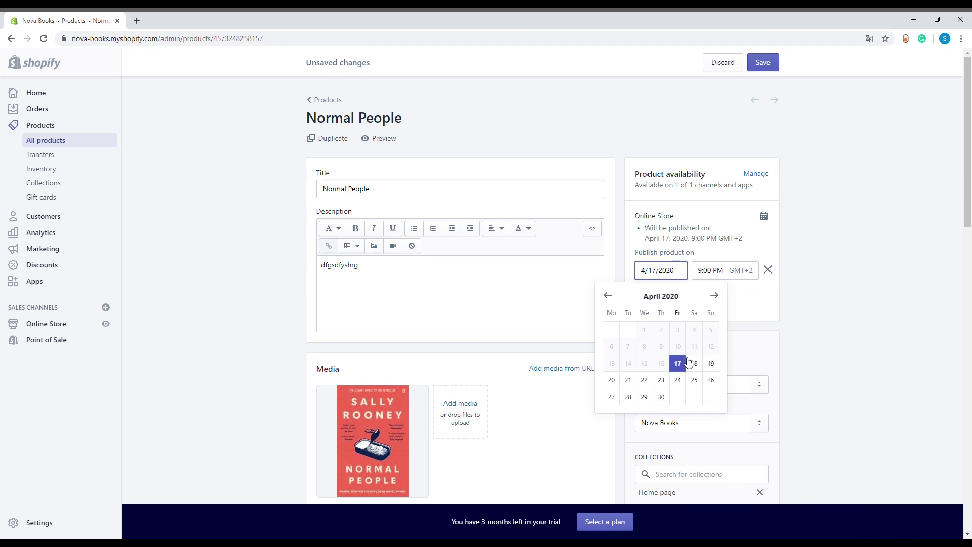
click(744, 291)
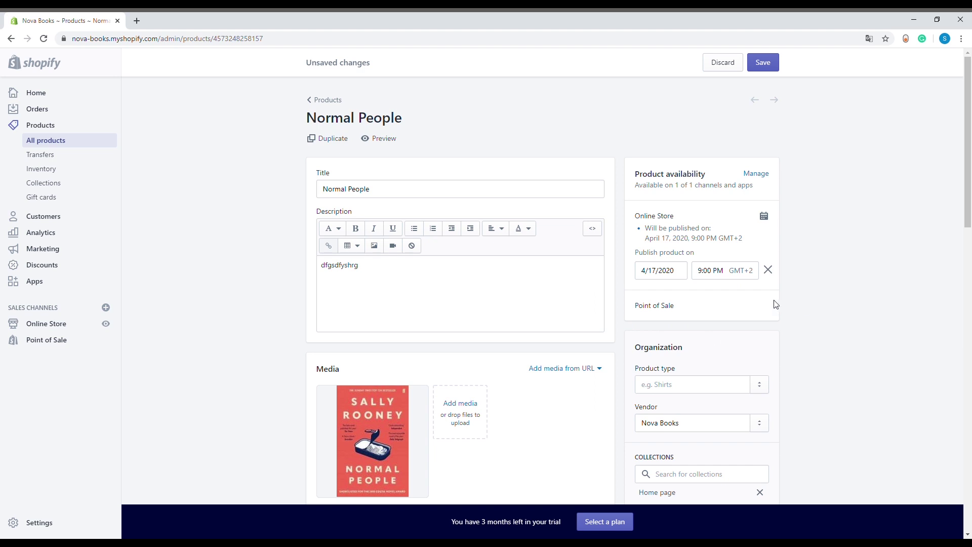
scroll(773, 303, down, 7)
scroll(775, 294, up, 6)
scroll(781, 269, up, 1)
scroll(783, 273, down, 7)
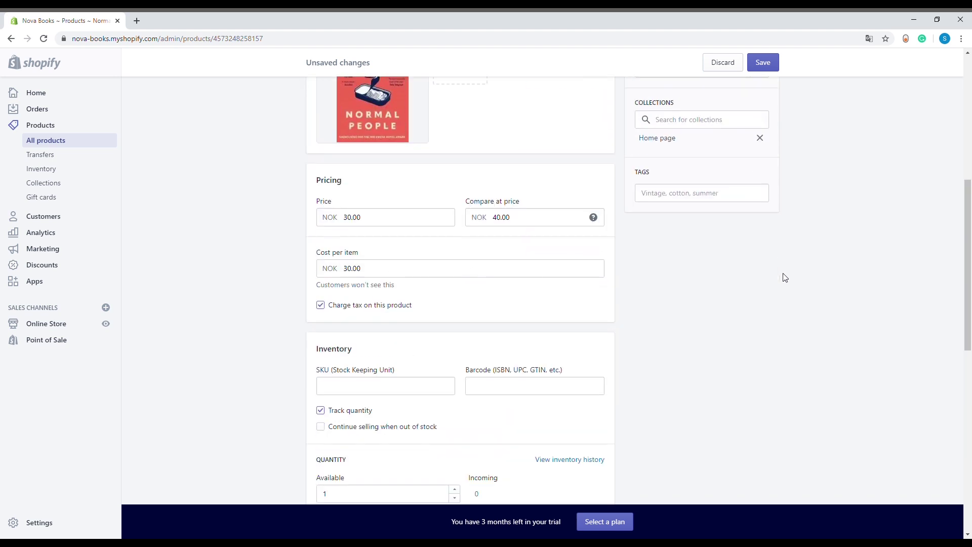
scroll(389, 361, down, 8)
scroll(389, 362, down, 2)
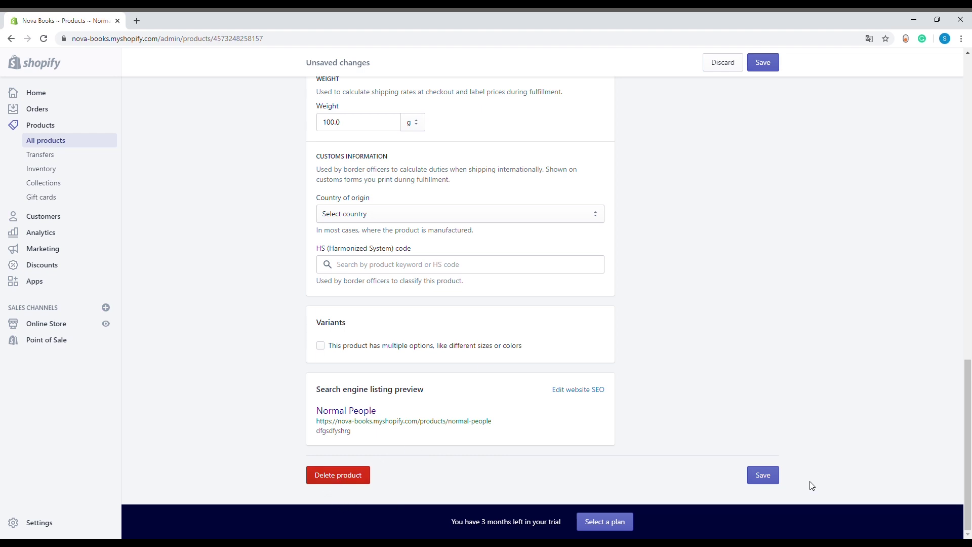
click(765, 476)
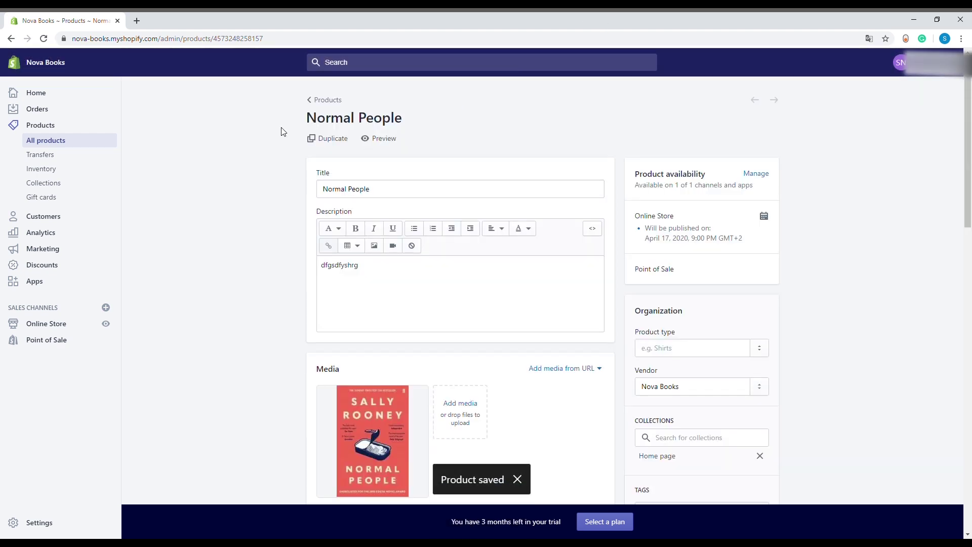
Step: Open the Analytics overview dashboard and examine its sales, sessions, orders and marketing reports
click(36, 95)
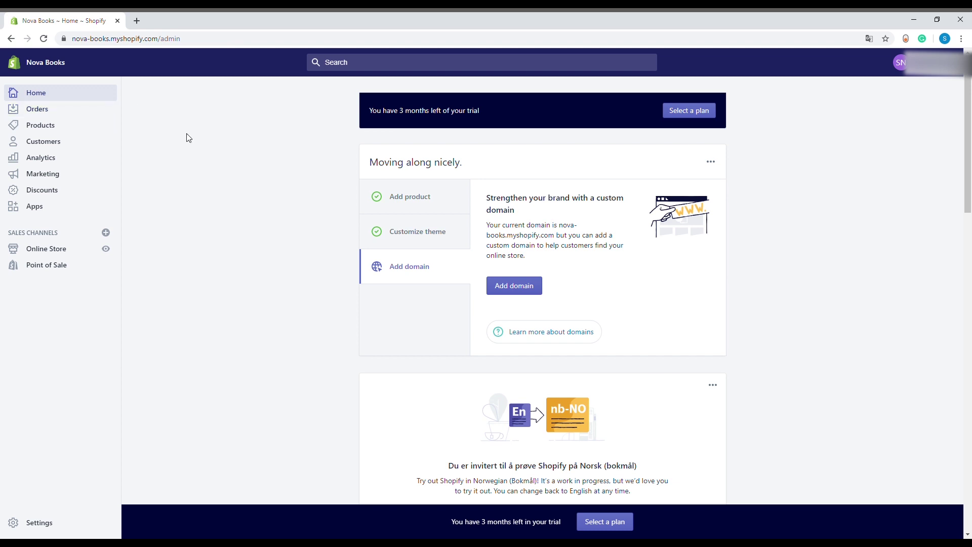
click(42, 158)
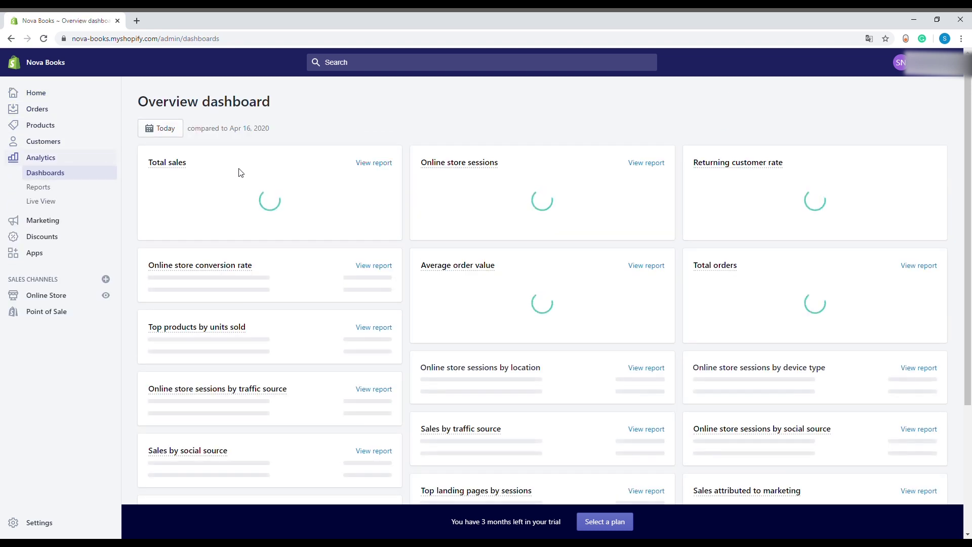
scroll(334, 227, down, 3)
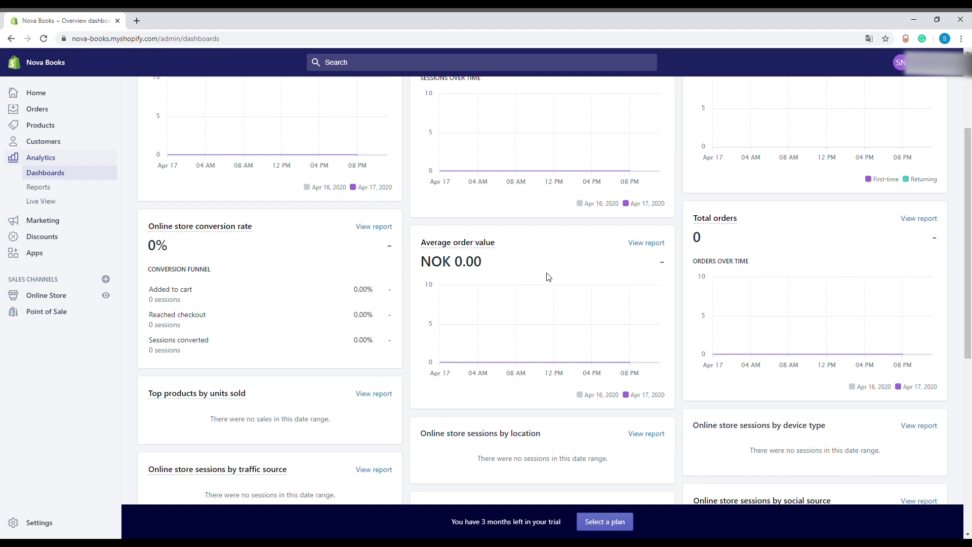
scroll(552, 274, up, 1)
scroll(554, 273, up, 3)
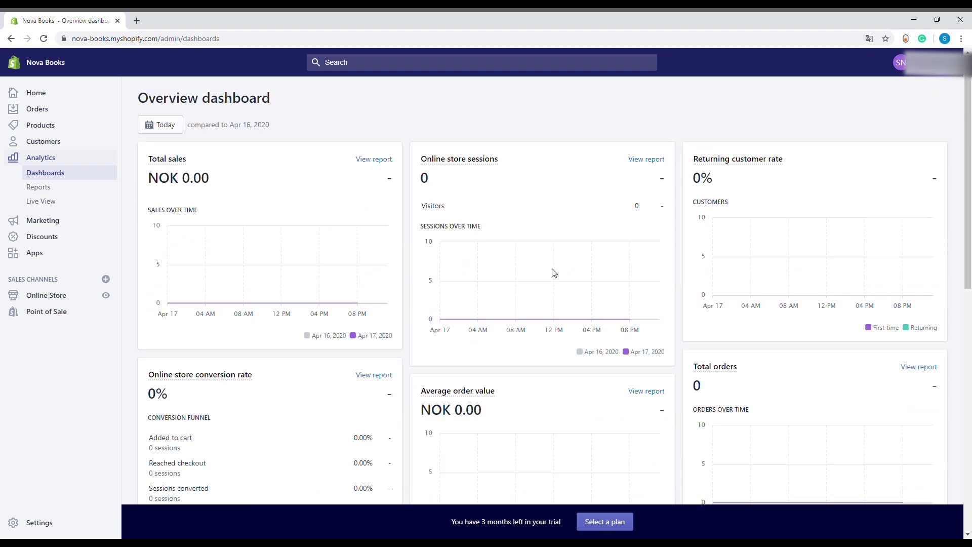
scroll(566, 222, down, 8)
scroll(567, 222, down, 3)
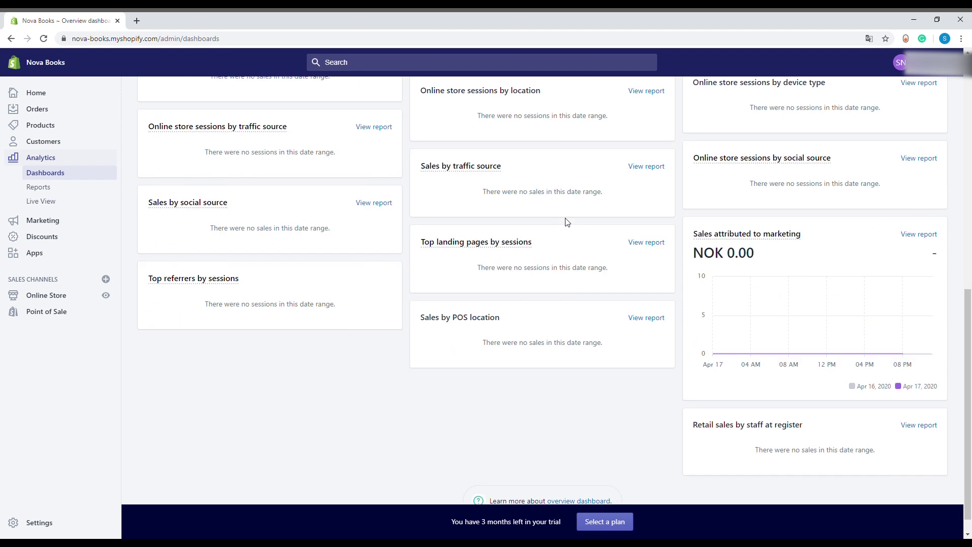
Step: Look through the store's Customers, Products, Orders, Discounts and Marketing overview pages
click(57, 140)
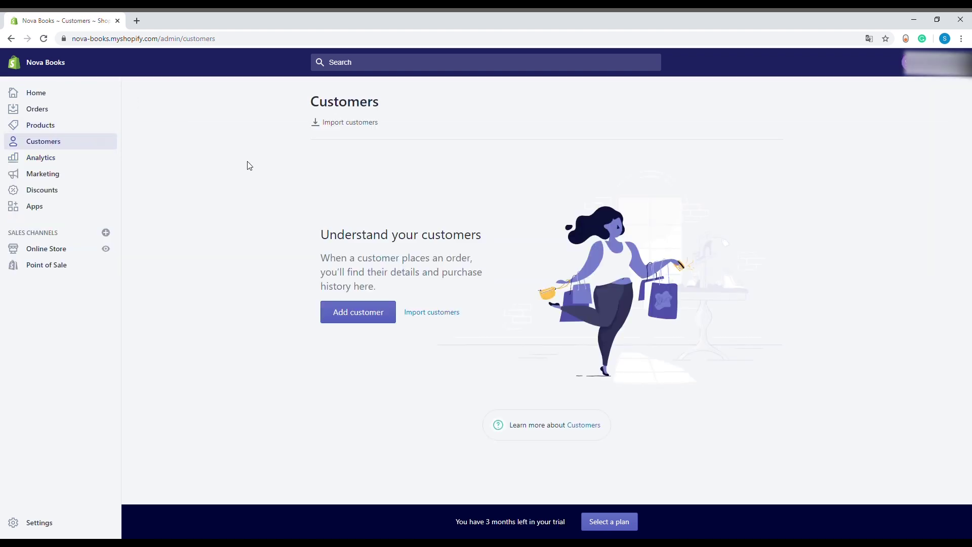
click(48, 131)
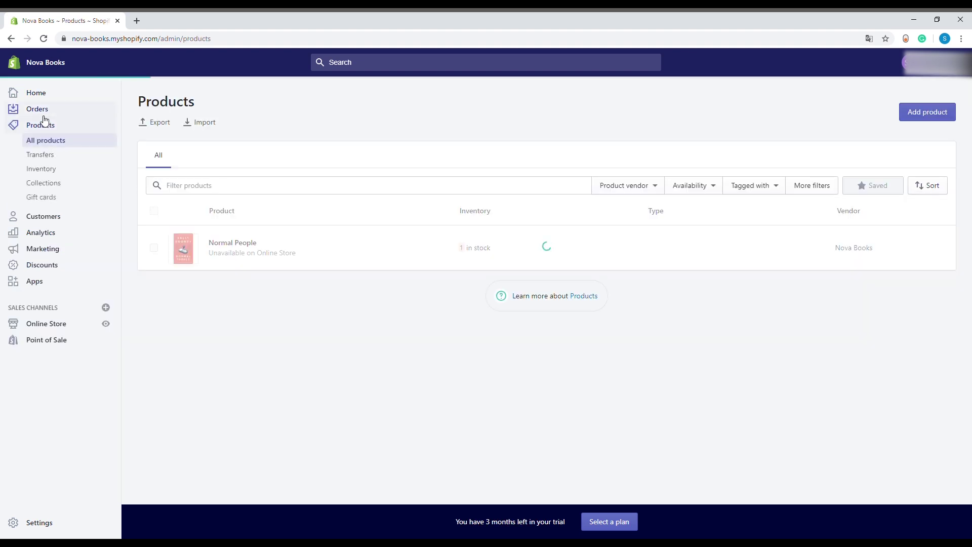
click(42, 109)
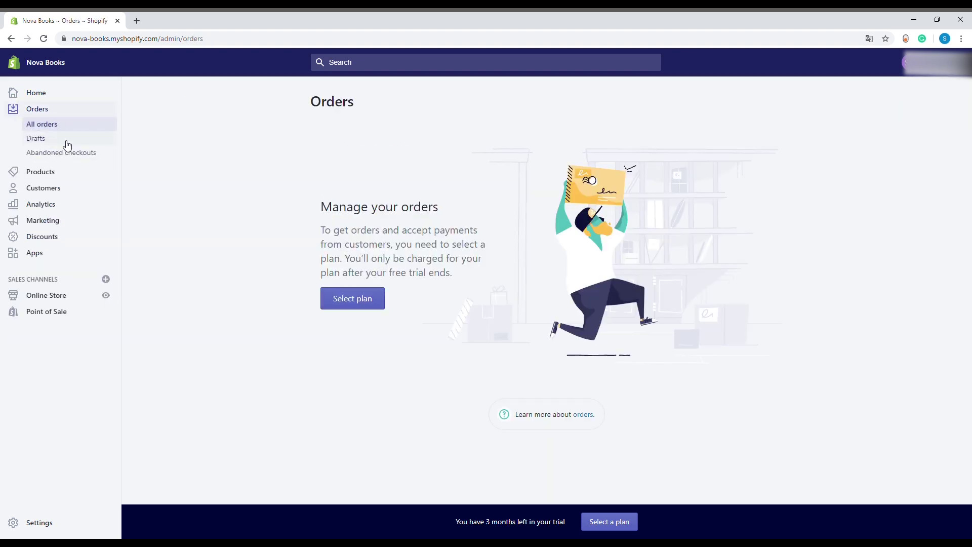
click(51, 237)
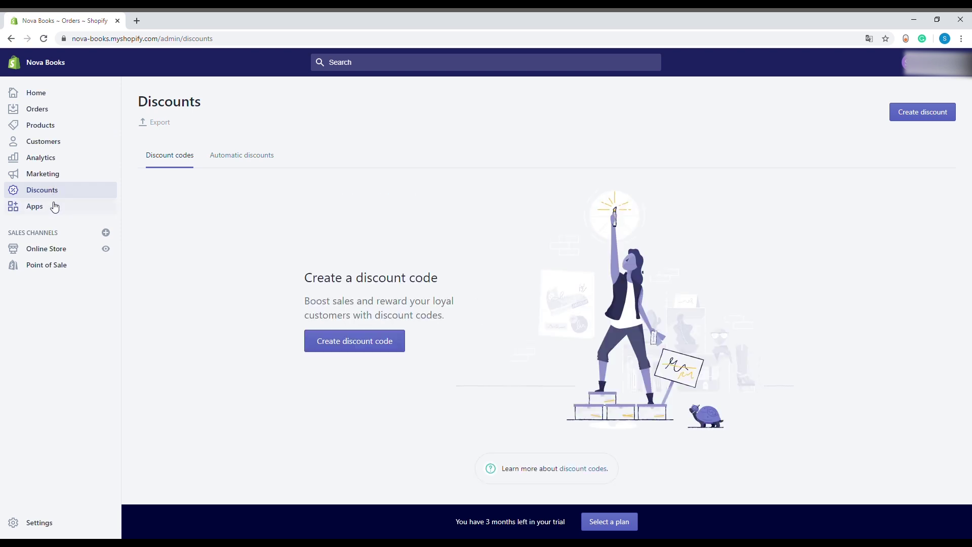
click(54, 173)
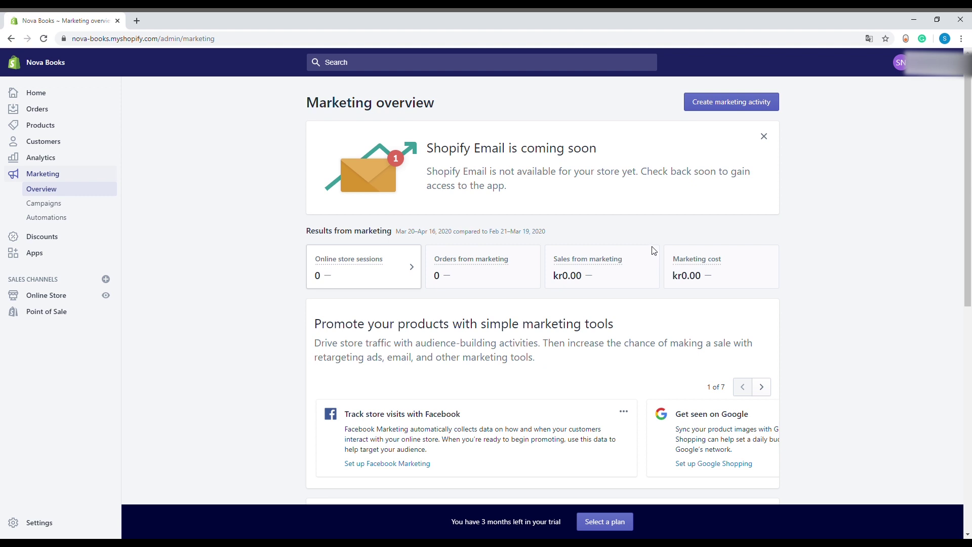
Step: Open the Plan and permissions settings and examine the plan details, staff accounts, login services and store status options
click(54, 529)
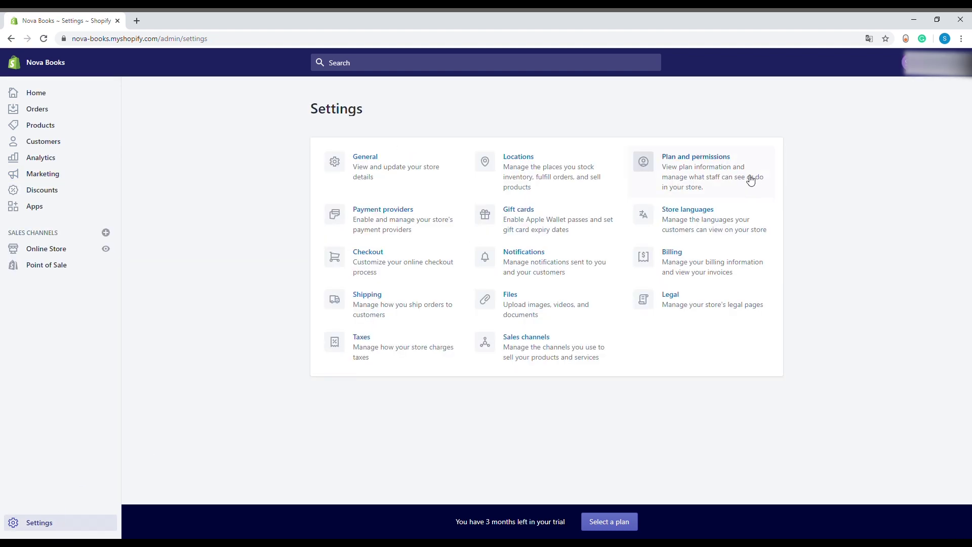
click(680, 161)
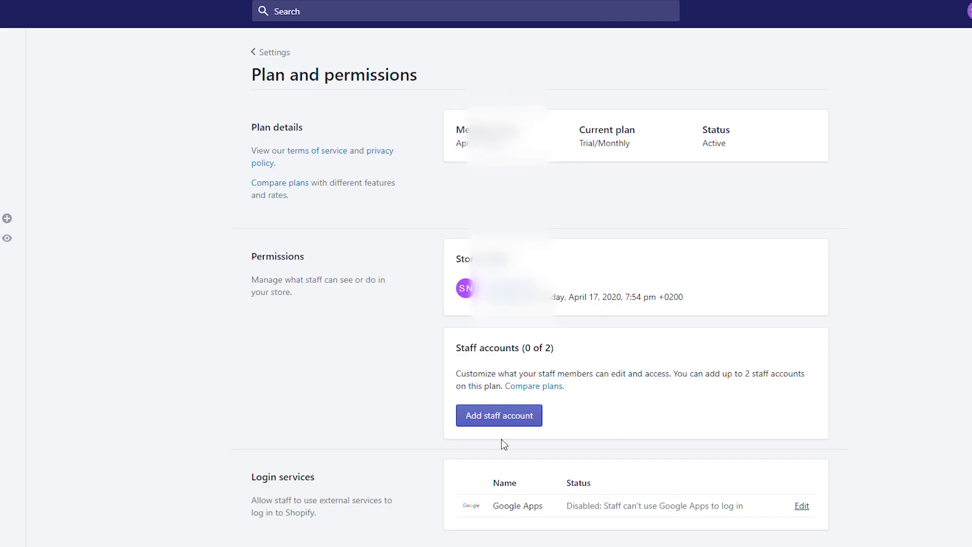
scroll(412, 228, down, 4)
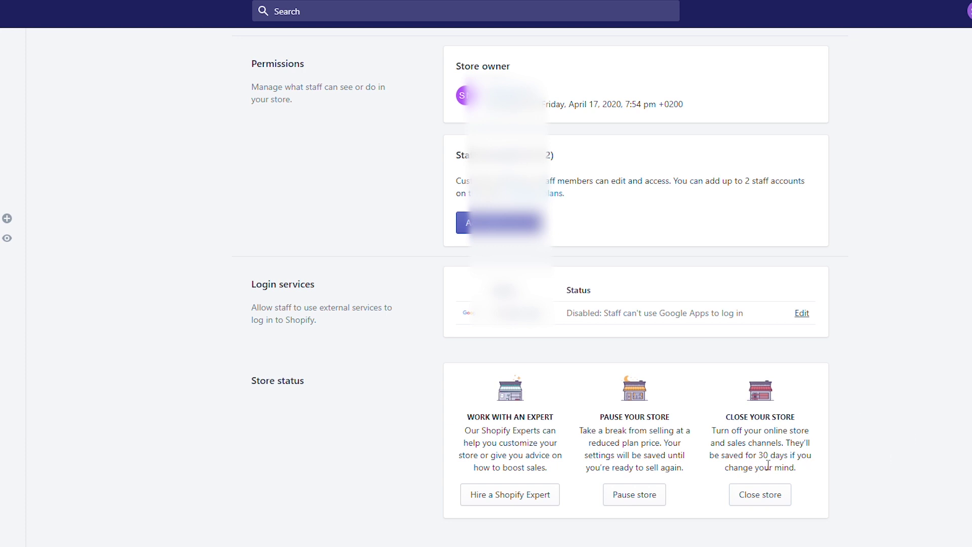
scroll(970, 210, up, 4)
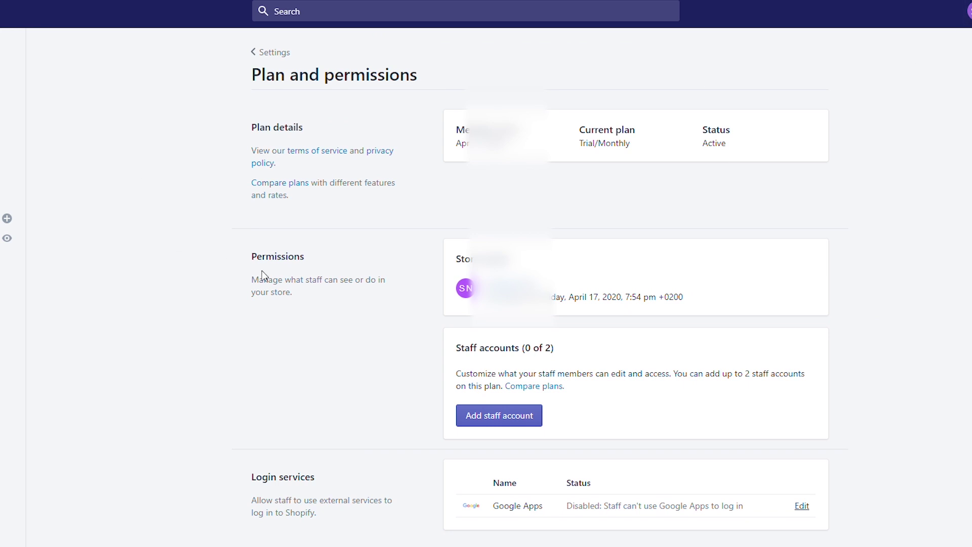
Step: Review the admin home page's setup guide and return to the Orders page
click(10, 47)
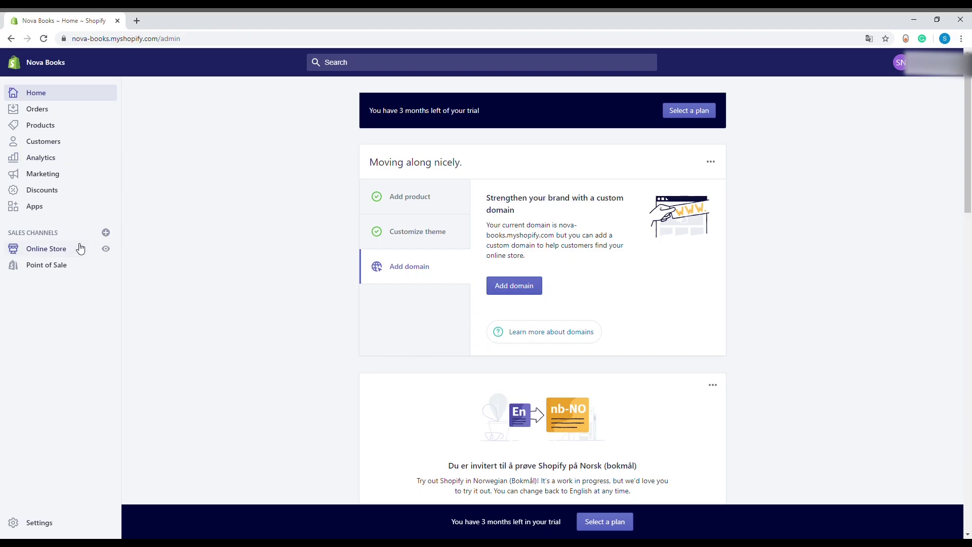
scroll(557, 228, down, 10)
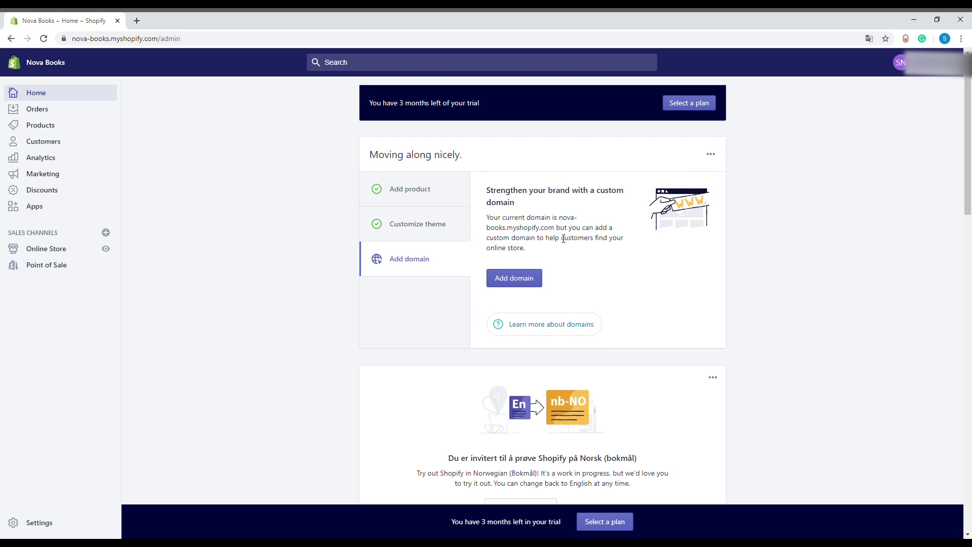
click(37, 108)
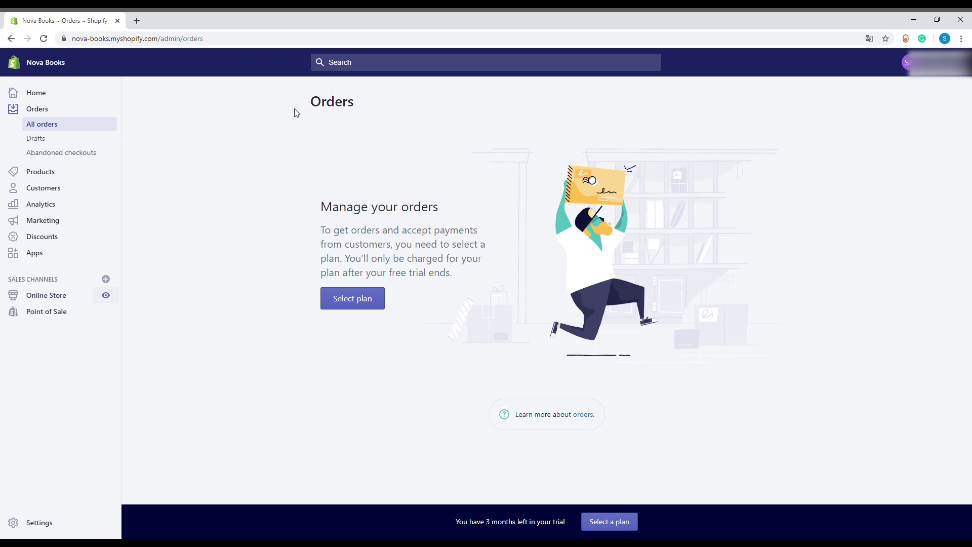
Step: Preview the online store, open Normal People from the catalog in a new tab, and try buying it immediately
click(107, 297)
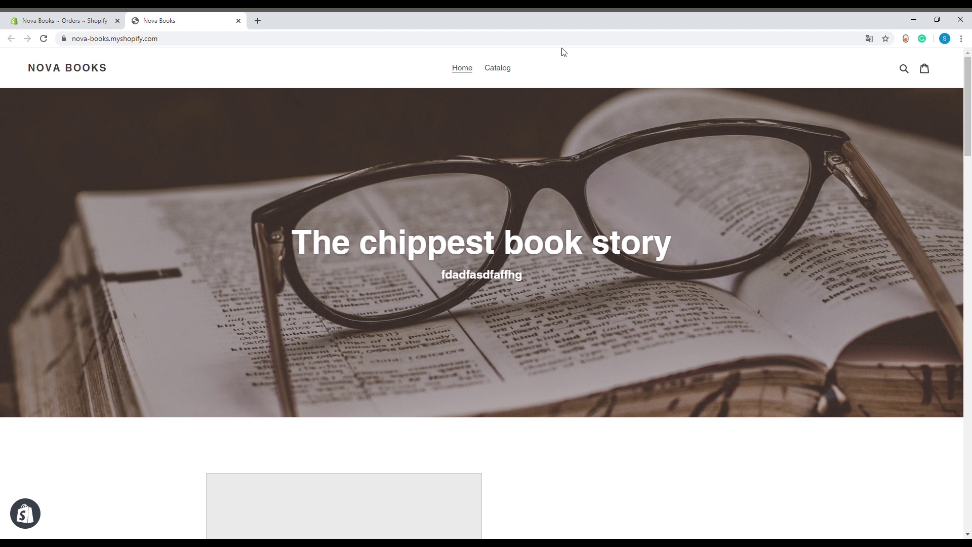
click(507, 71)
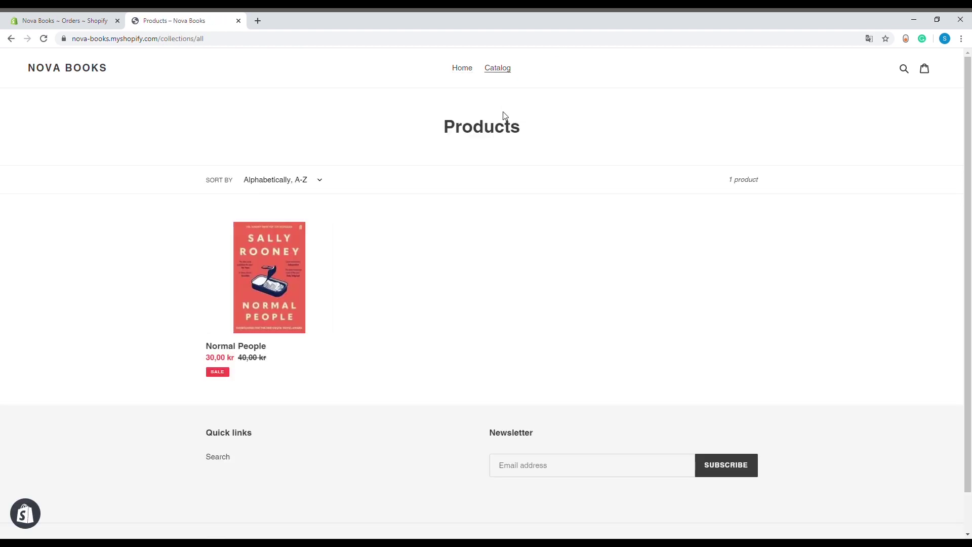
middle_click(283, 313)
click(289, 20)
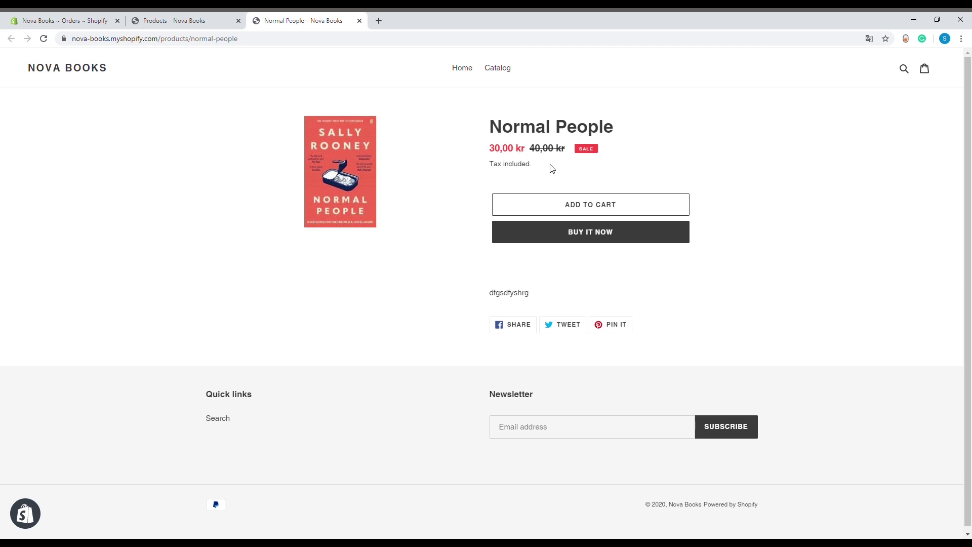
click(592, 232)
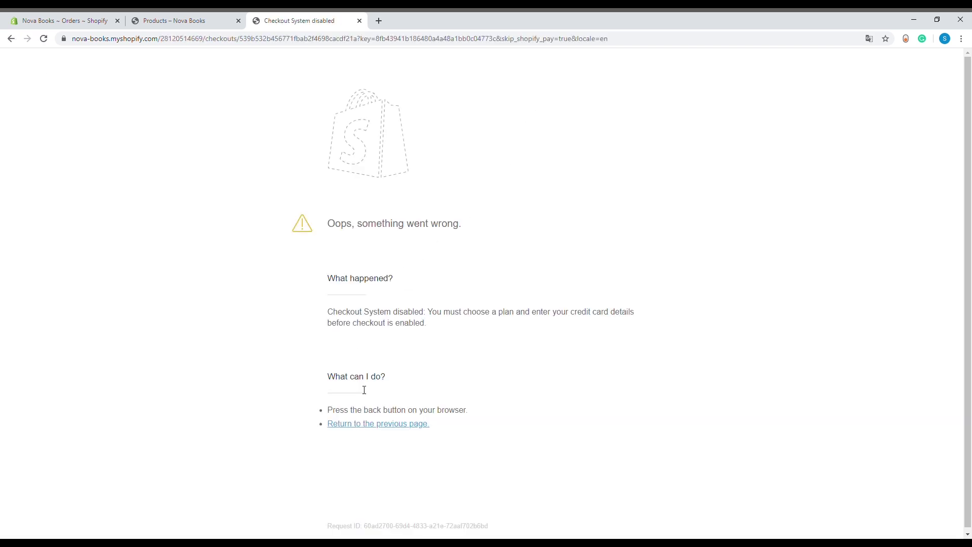
click(360, 21)
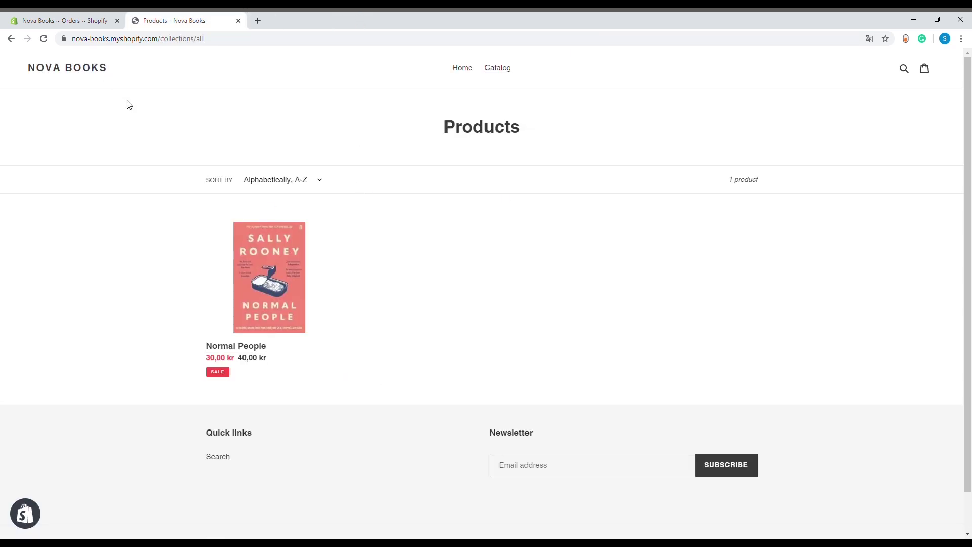
Step: Examine the storefront's home page sections from banner to testimonials and close the store preview
click(101, 79)
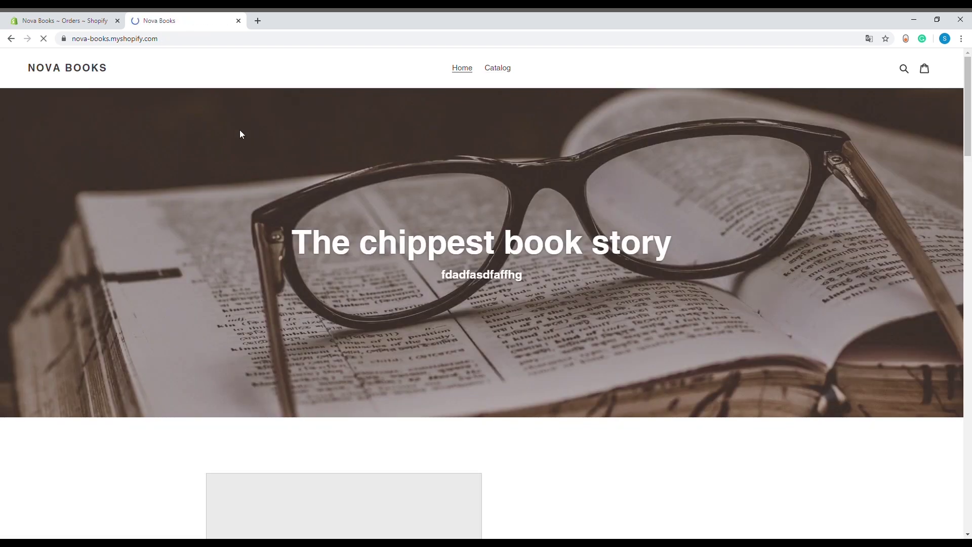
scroll(365, 226, down, 15)
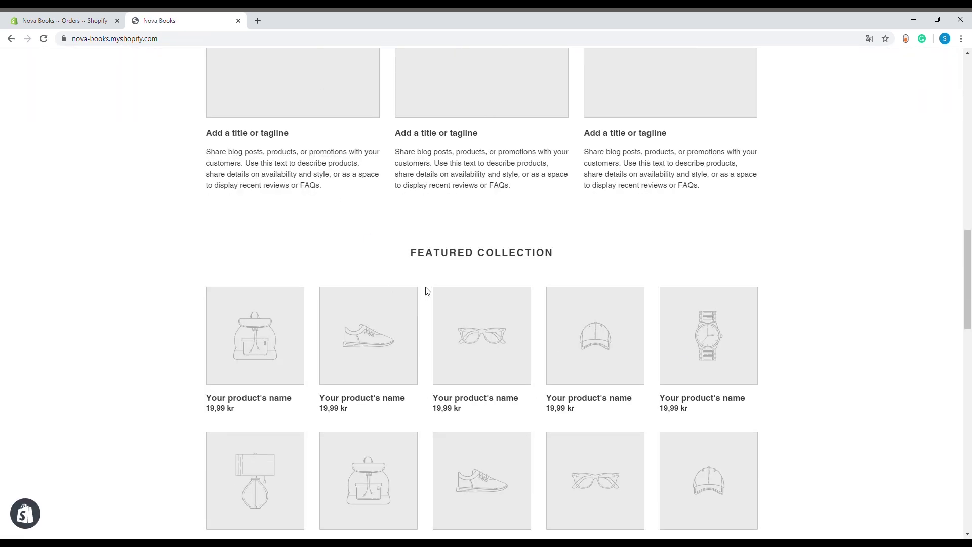
scroll(428, 289, down, 8)
scroll(433, 359, down, 3)
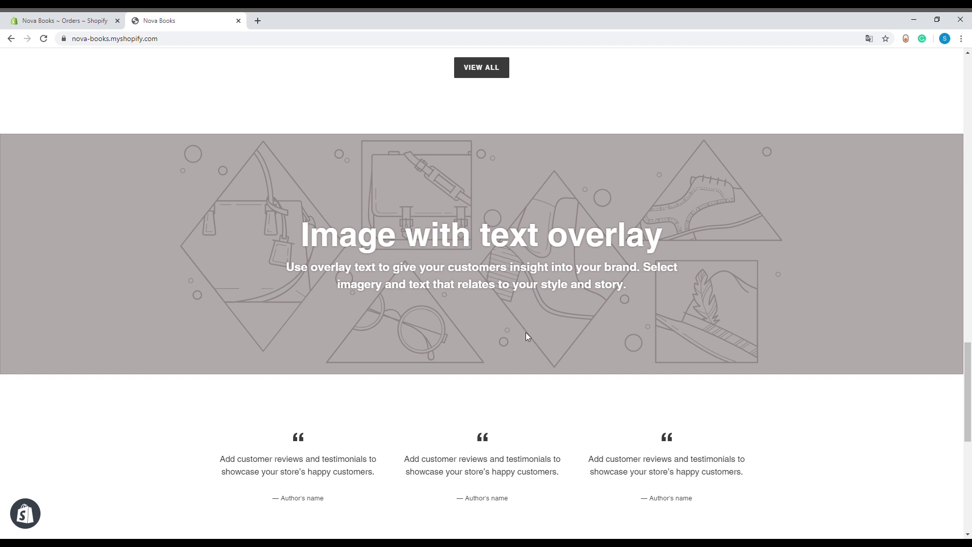
scroll(525, 335, down, 7)
scroll(607, 297, up, 20)
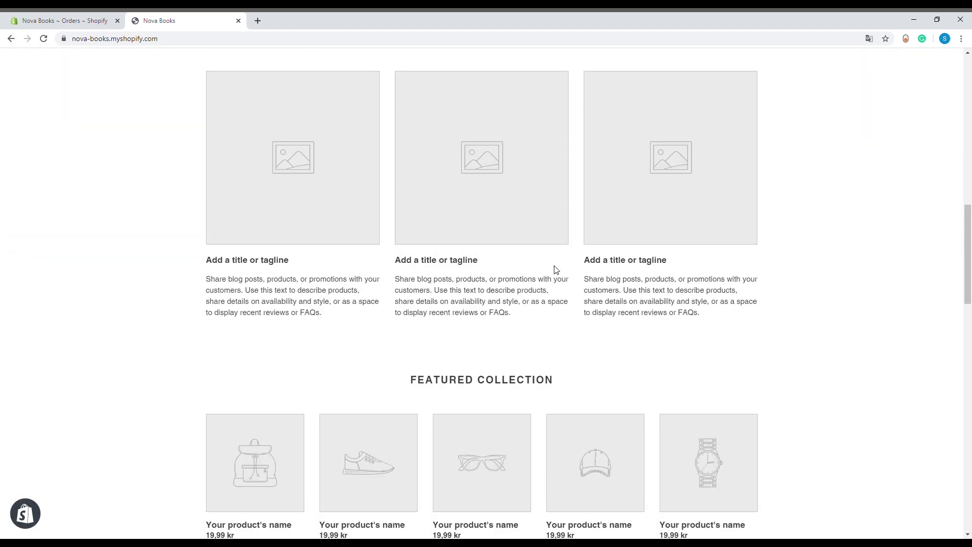
scroll(578, 267, up, 12)
click(239, 21)
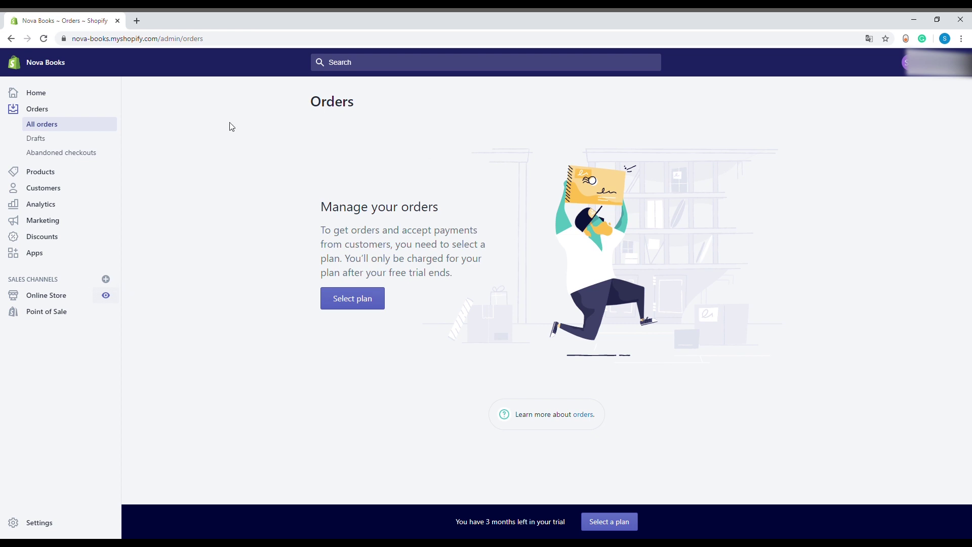
Step: View Shopify's free trial signup page from the Google results for Shopify, and open Shopify's pricing page
click(57, 71)
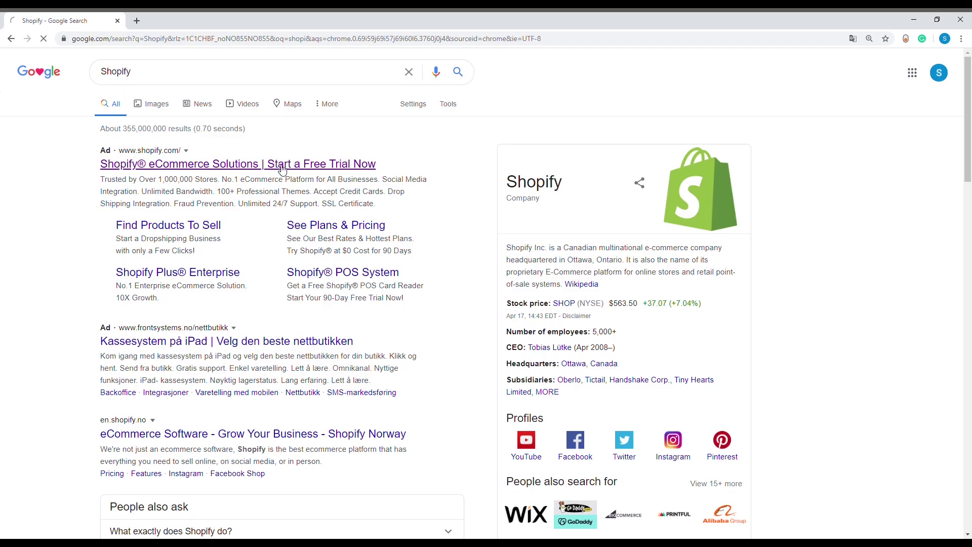
click(278, 161)
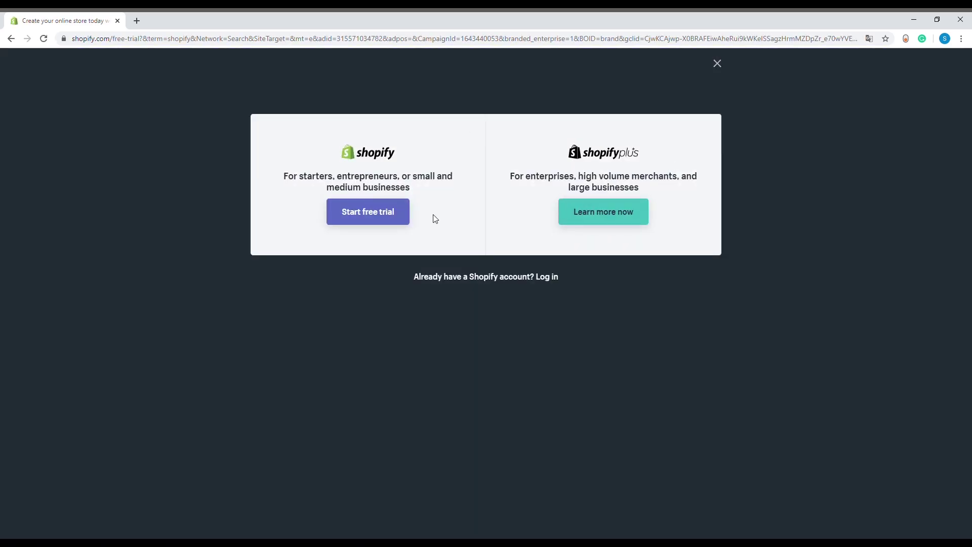
click(394, 212)
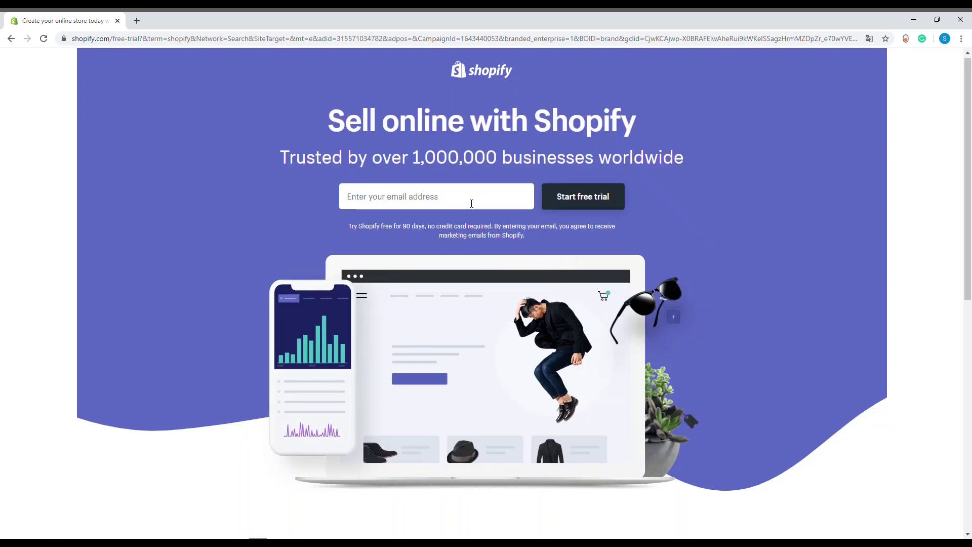
scroll(468, 204, down, 8)
scroll(471, 205, down, 2)
scroll(471, 206, up, 20)
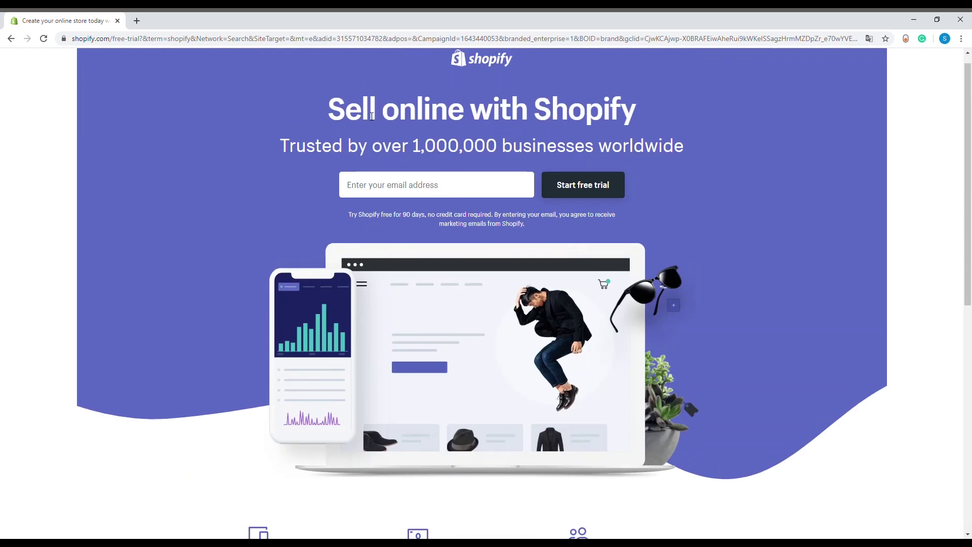
click(10, 39)
scroll(175, 233, down, 12)
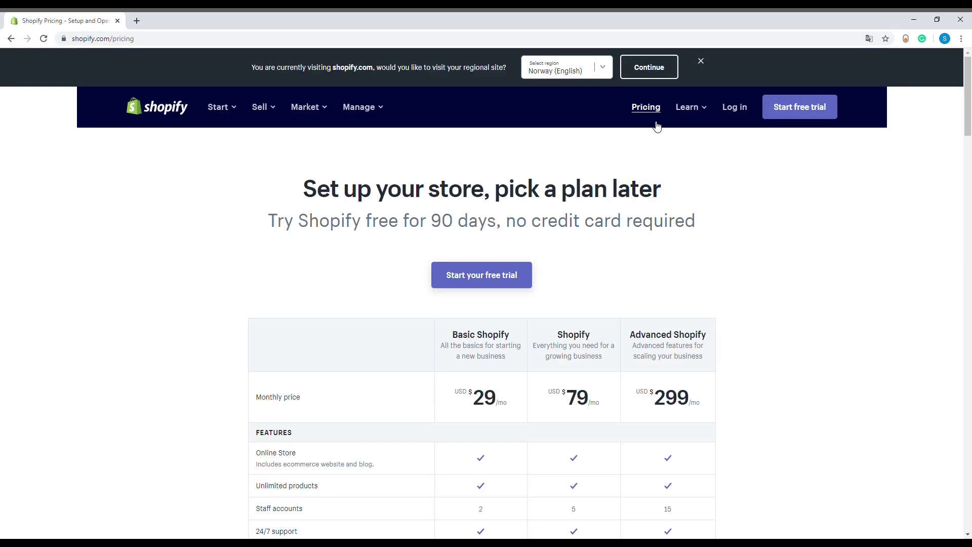
Step: Open the Shopify Payments page and log in to reach the Nova Books payment provider settings
click(355, 111)
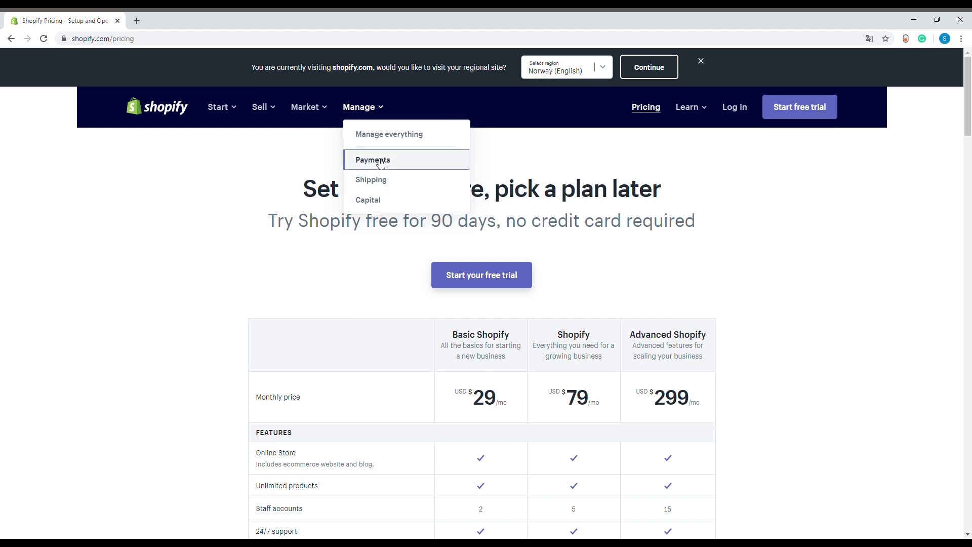
click(361, 161)
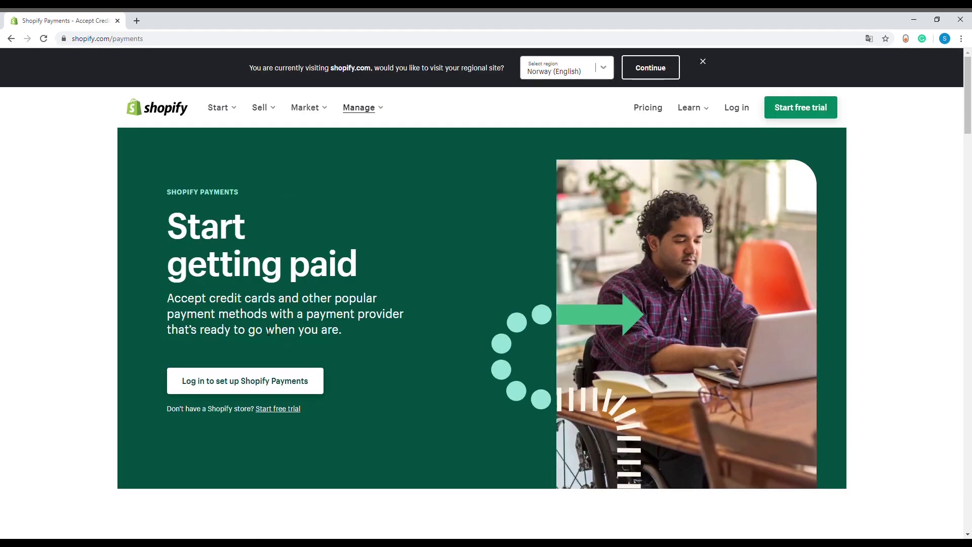
click(264, 378)
click(515, 269)
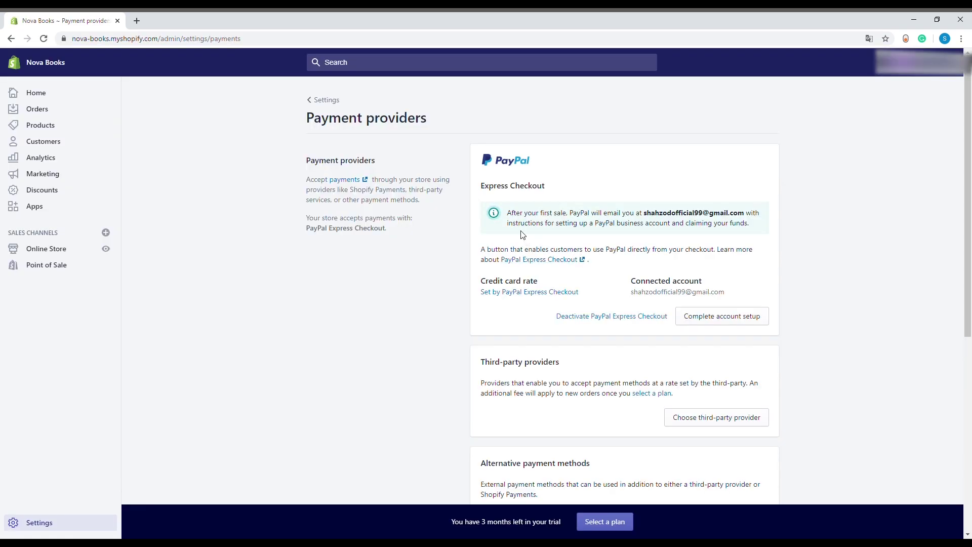
Step: Examine the available payment methods and try manual payment capture before reselecting automatic capture for orders
scroll(522, 228, down, 6)
scroll(517, 207, up, 6)
scroll(721, 323, down, 7)
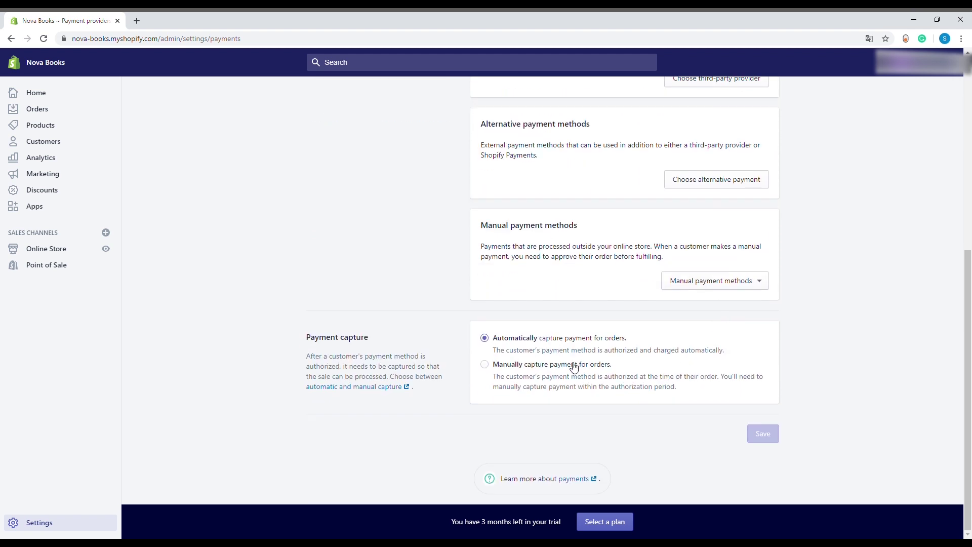
click(574, 366)
click(594, 339)
scroll(655, 302, up, 7)
click(690, 321)
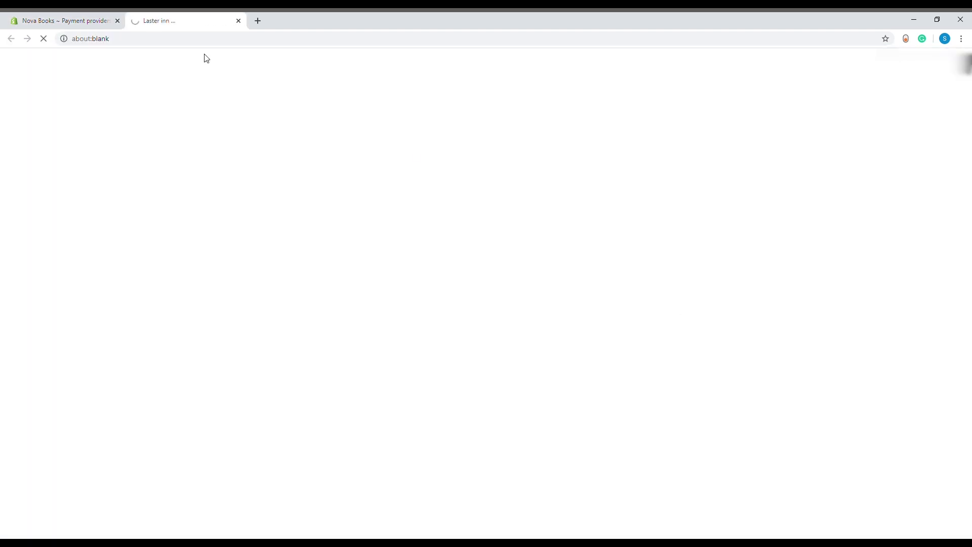
click(79, 17)
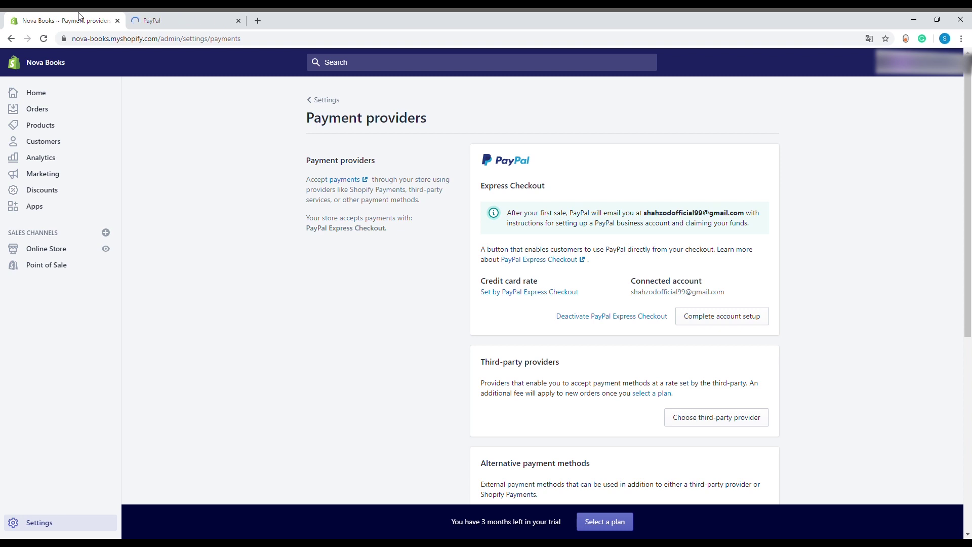
click(549, 292)
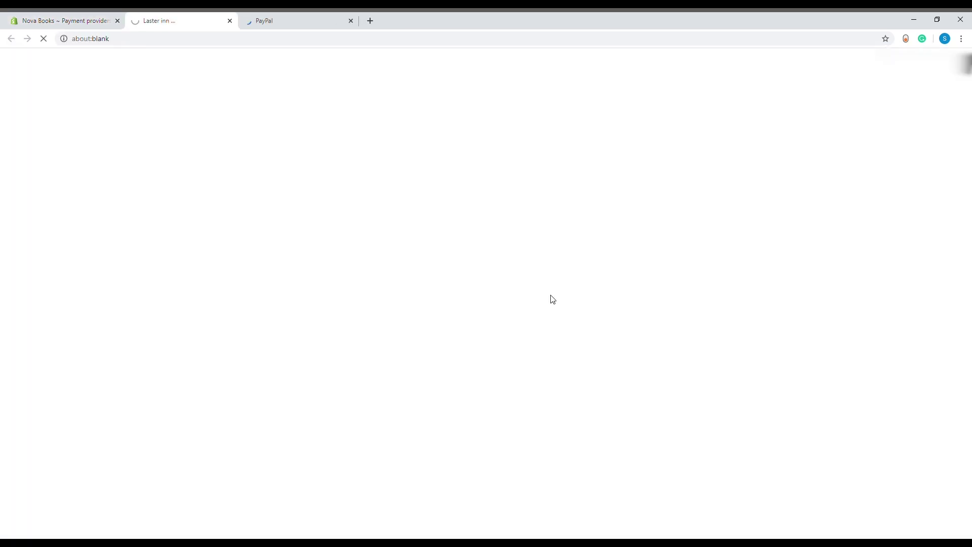
click(296, 17)
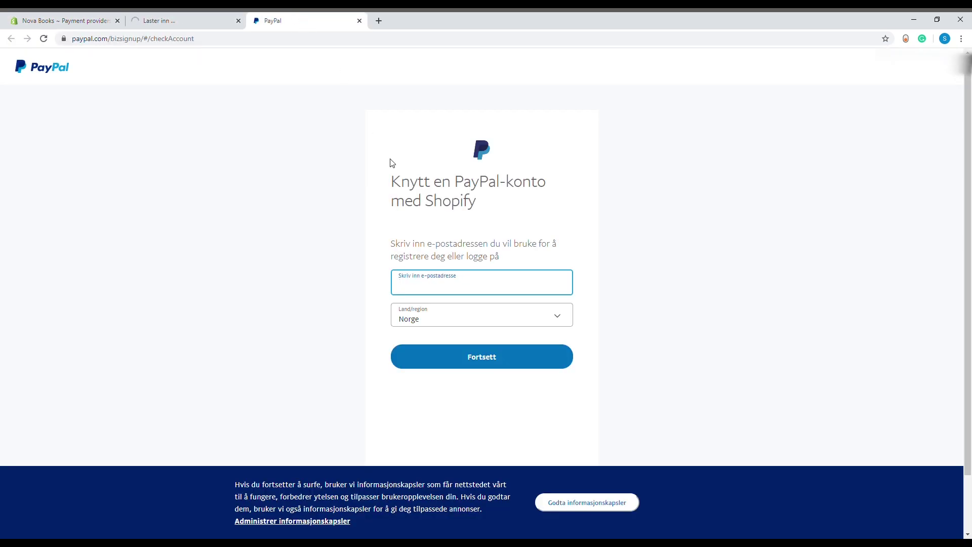
Step: Close the loading page and the PayPal connection page, and review the Nova Books payment provider options and payment capture settings
click(238, 20)
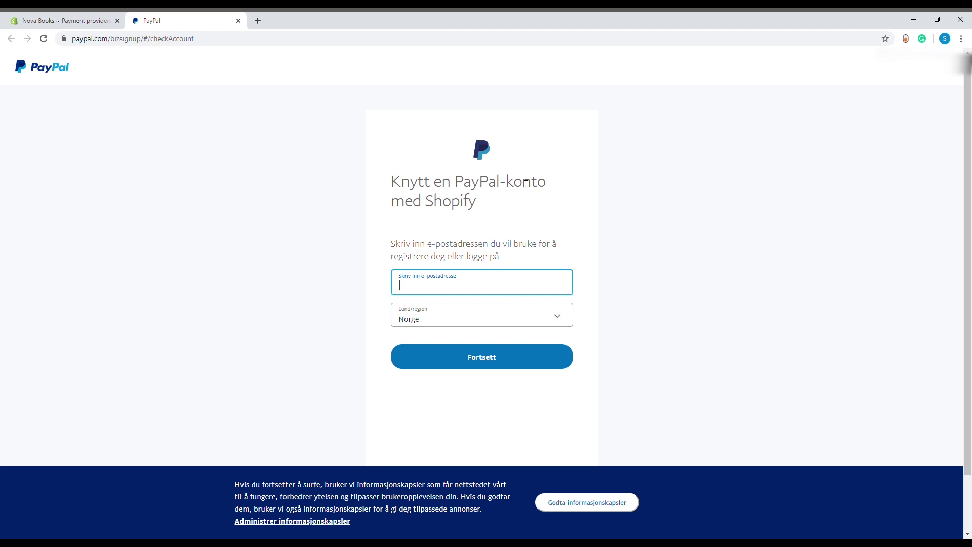
key(ctrl+w)
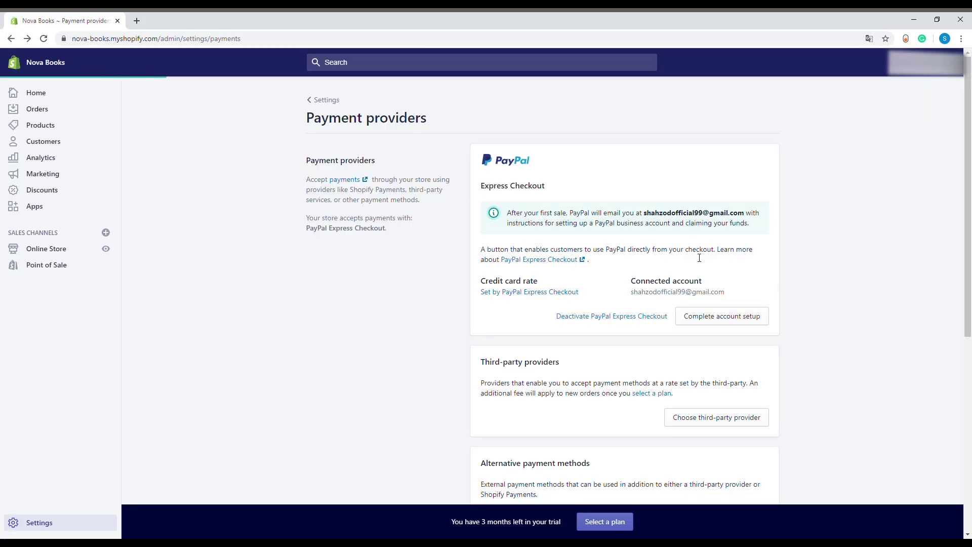
scroll(565, 253, down, 4)
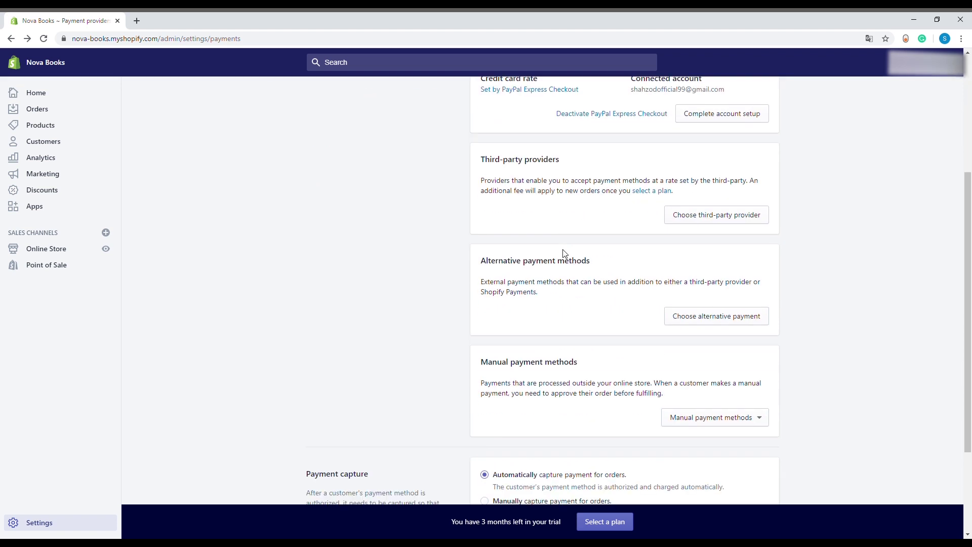
scroll(569, 255, down, 3)
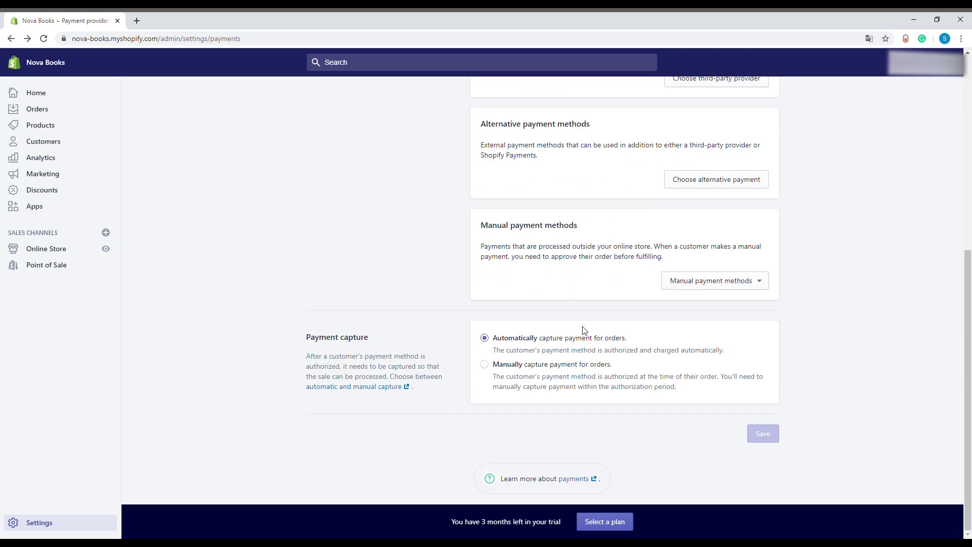
scroll(685, 310, up, 6)
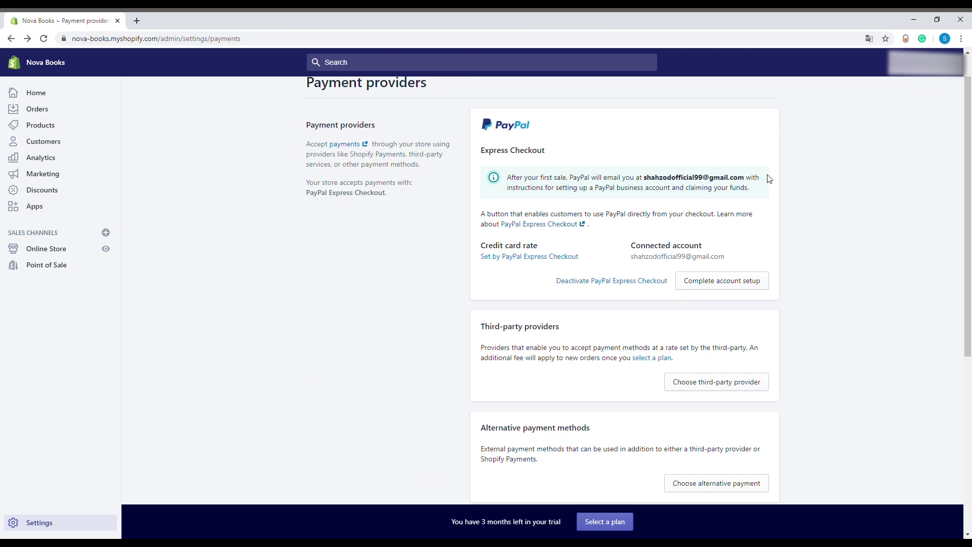
scroll(780, 180, down, 6)
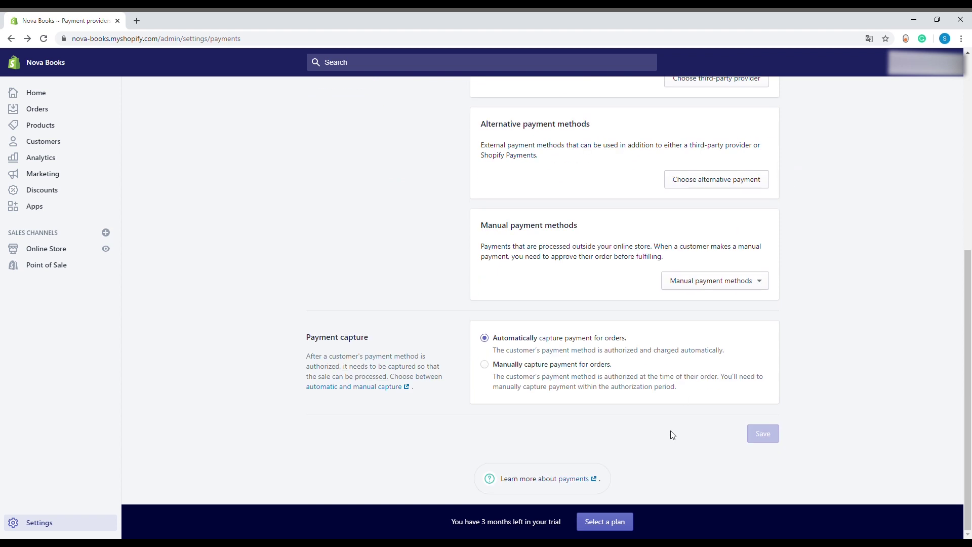
scroll(673, 436, up, 7)
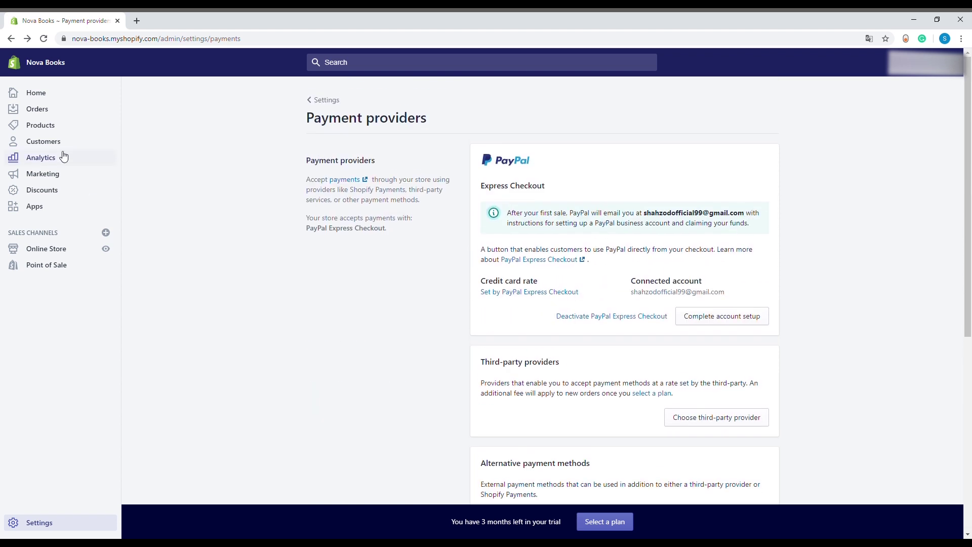